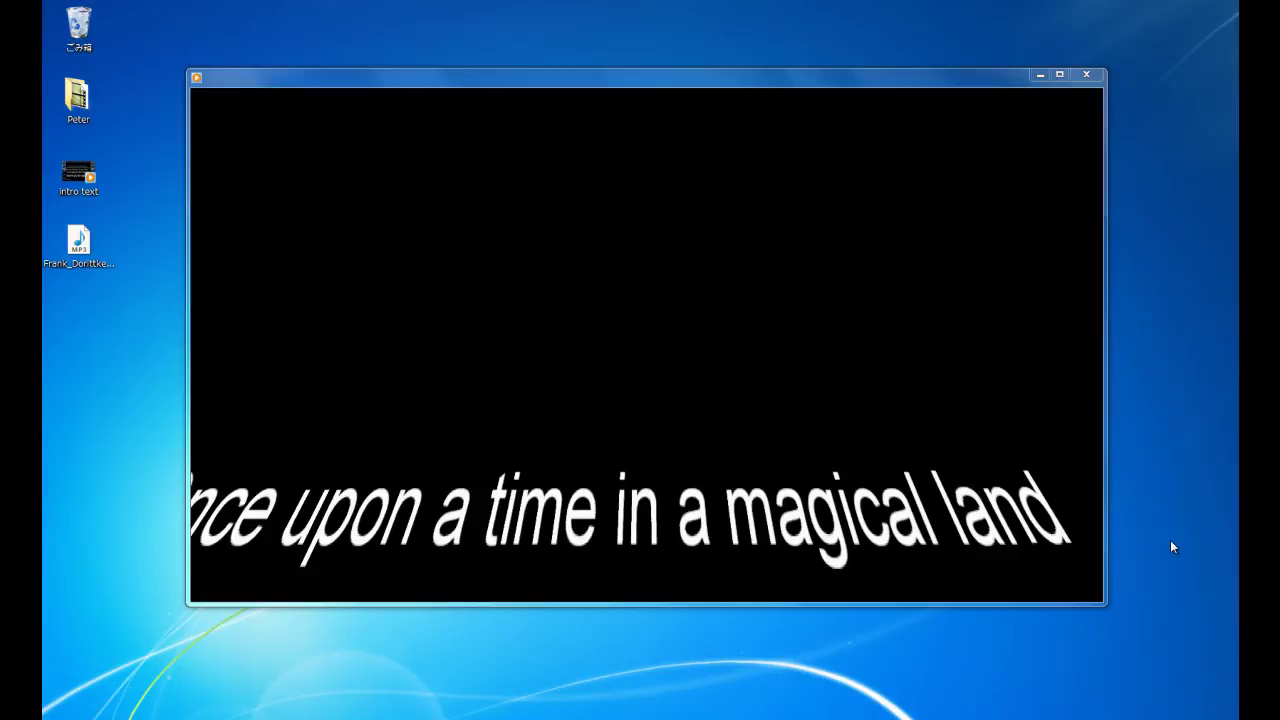
Rewind the intro text video to 00:00 in Windows Media Player and play it from the start.
mouse_move(636, 399)
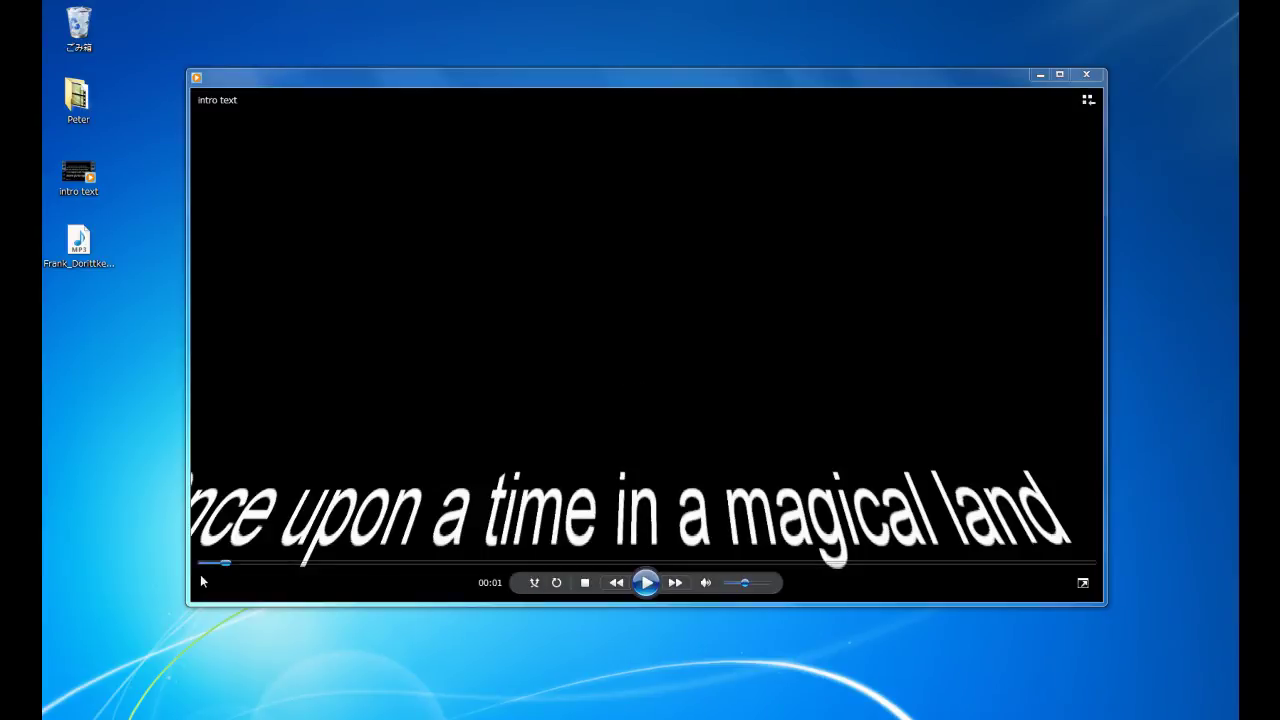
left_click_drag(229, 570, 198, 568)
left_click(645, 582)
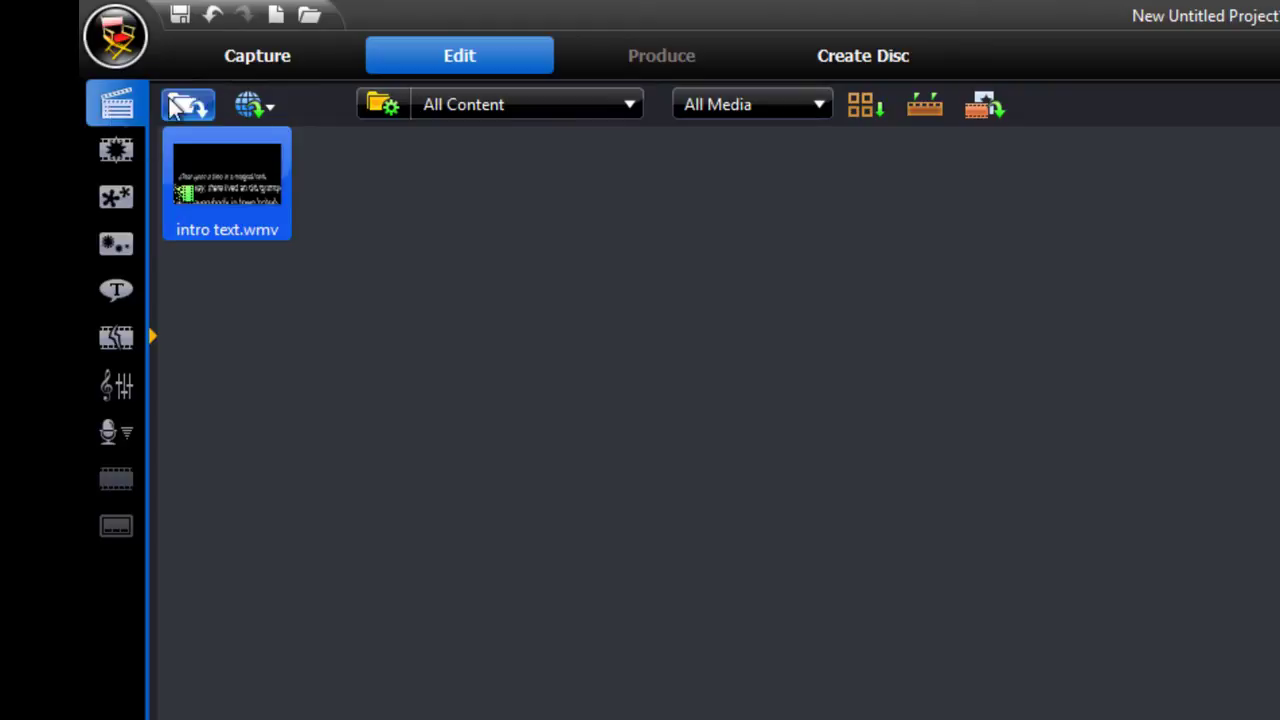
Place the black 0,0,0 colour board on the video track and the Default title on the title track.
left_click(115, 150)
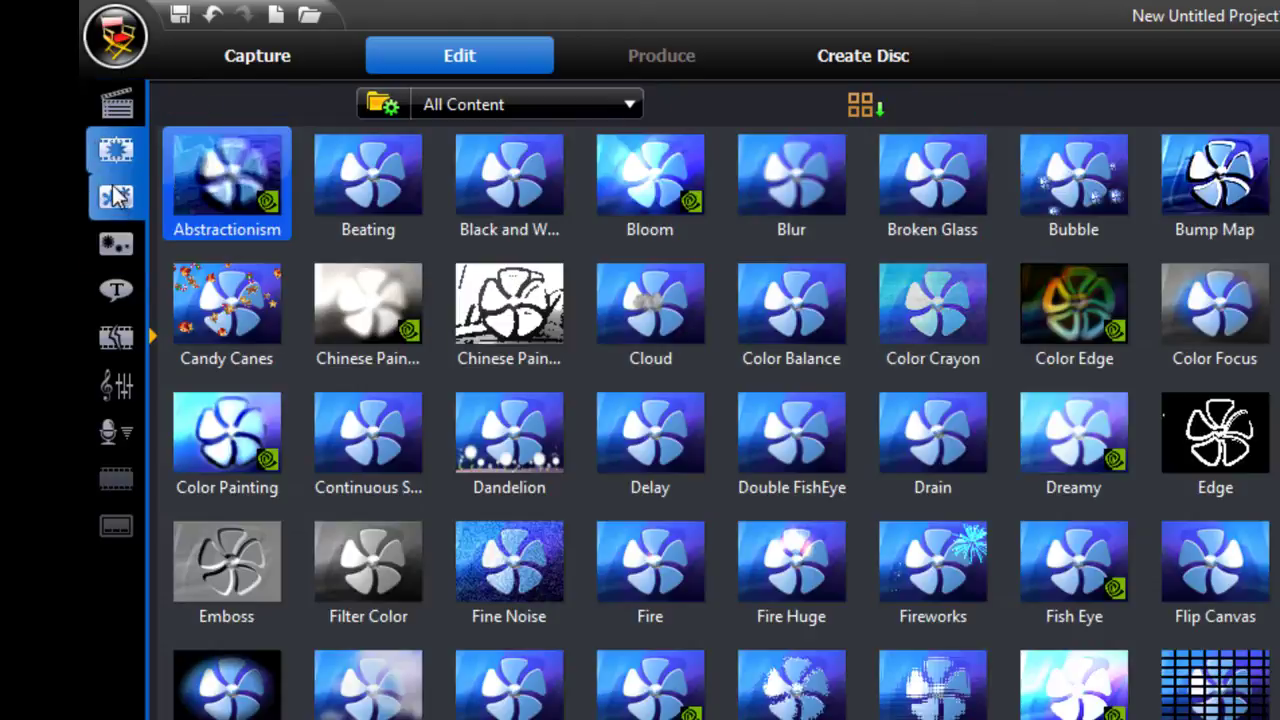
left_click(115, 103)
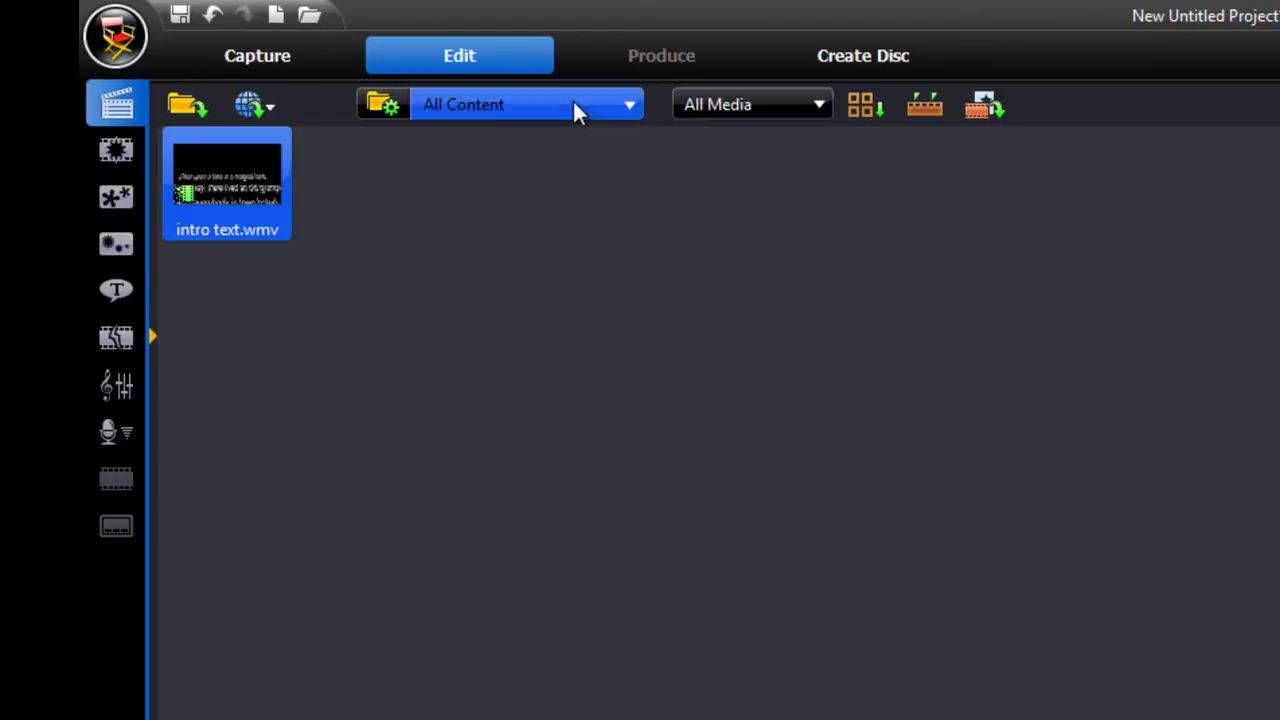
left_click(573, 104)
left_click(572, 162)
left_click_drag(300, 20, 788, 610)
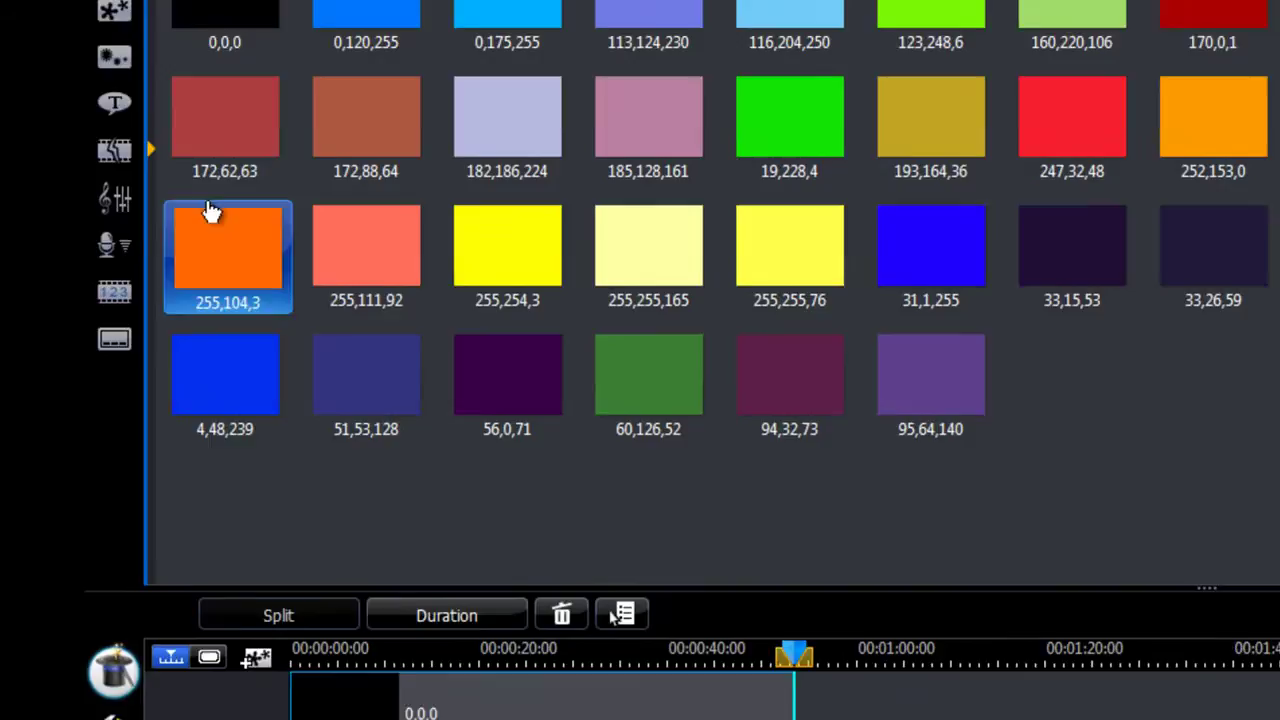
left_click(119, 174)
left_click_drag(366, 63, 343, 551)
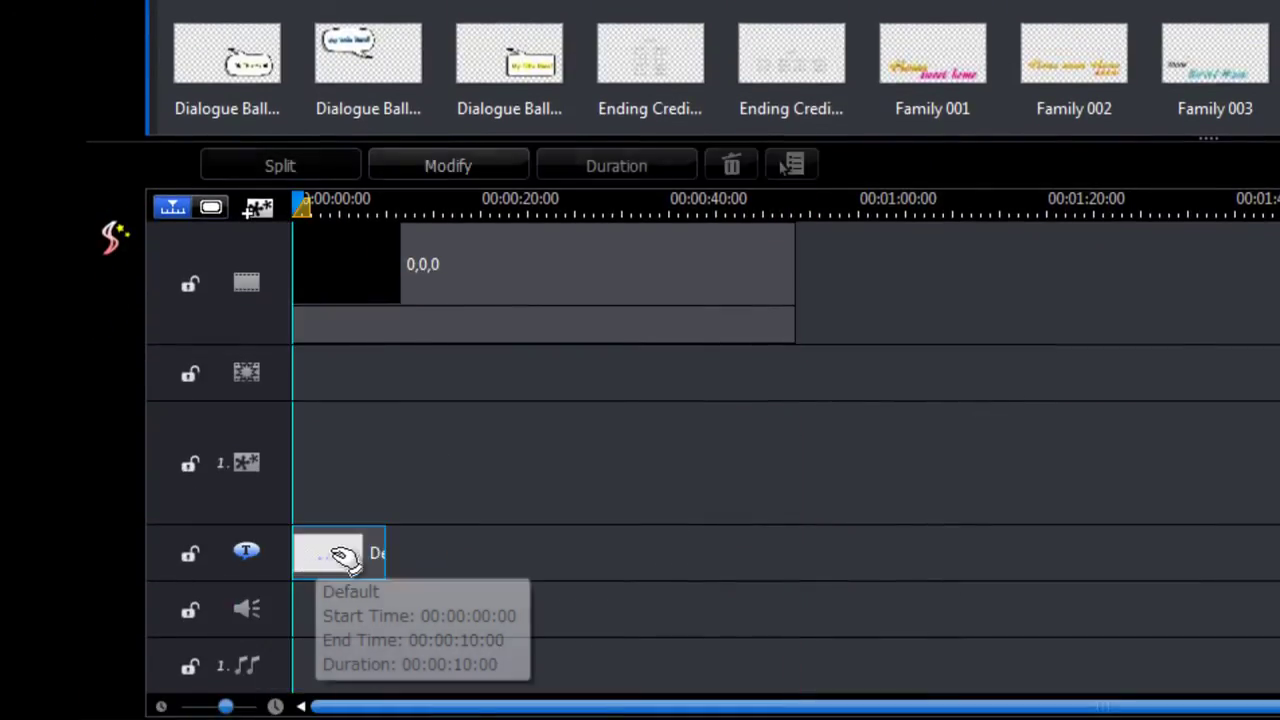
Replace the title's My Title text with the story text copied from Notepad and select it all.
double_click(345, 553)
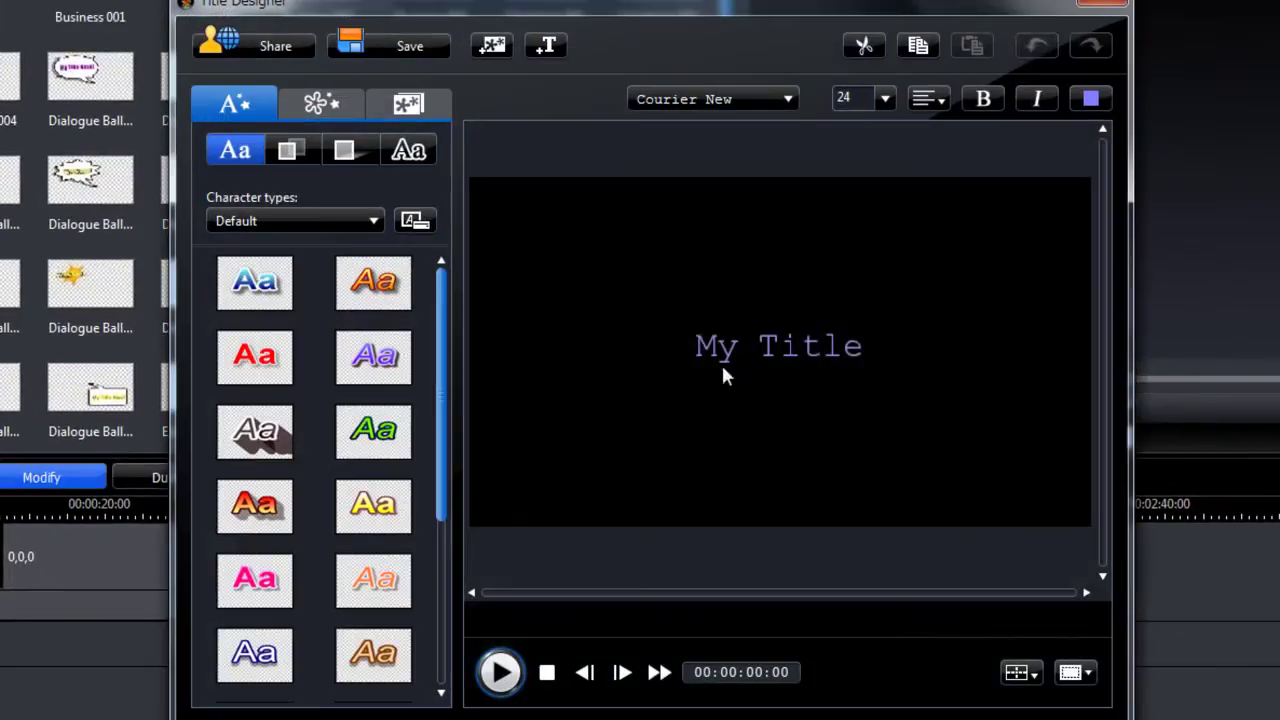
left_click(812, 344)
key("alt+Tab")
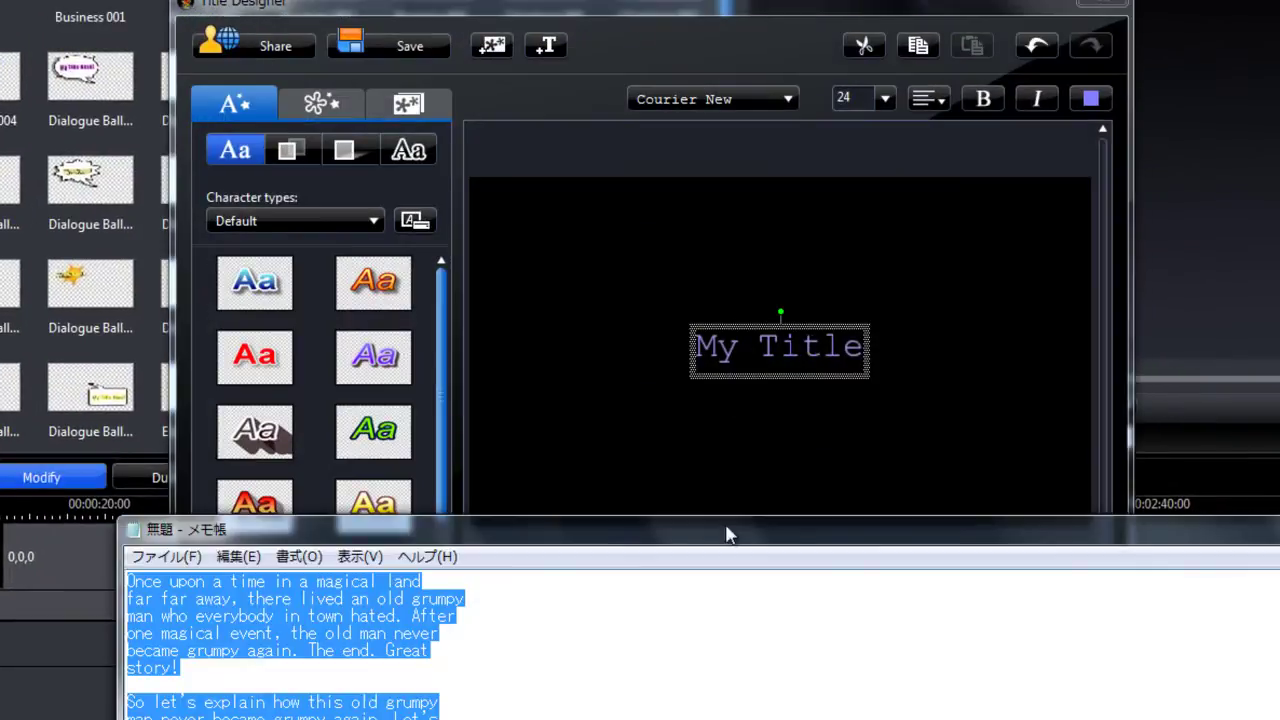
key("alt+Tab")
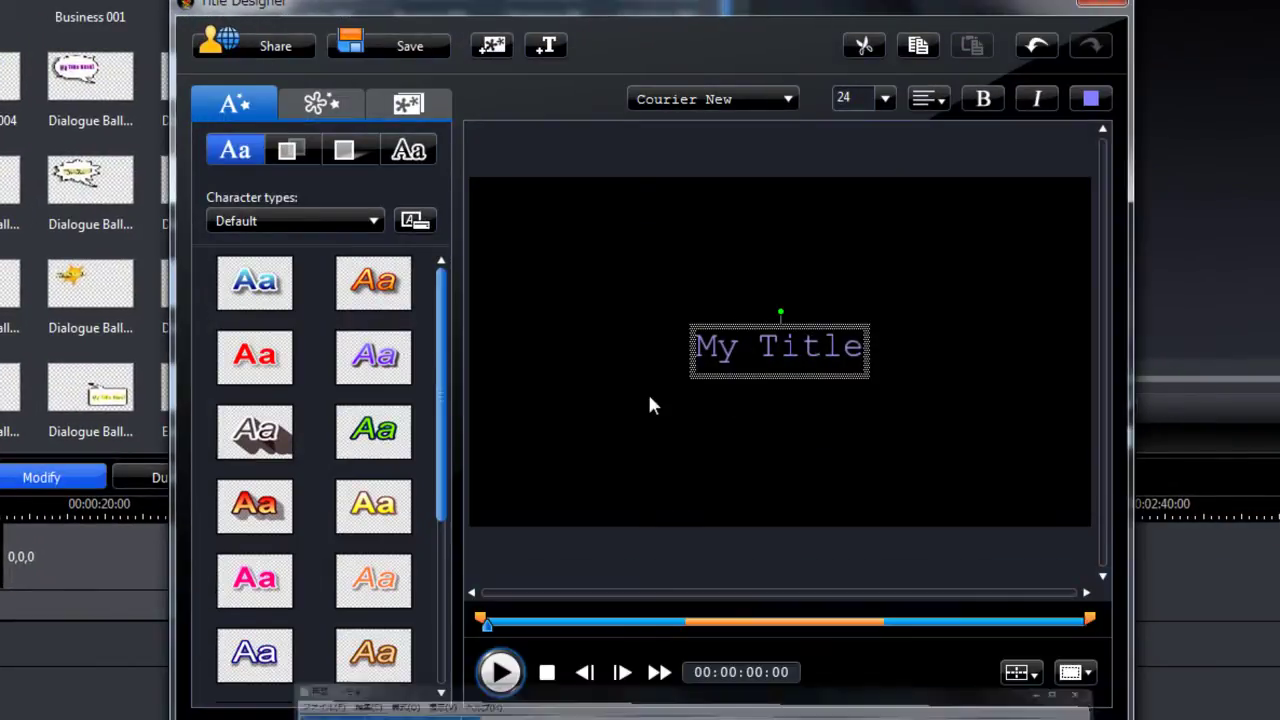
double_click(783, 340)
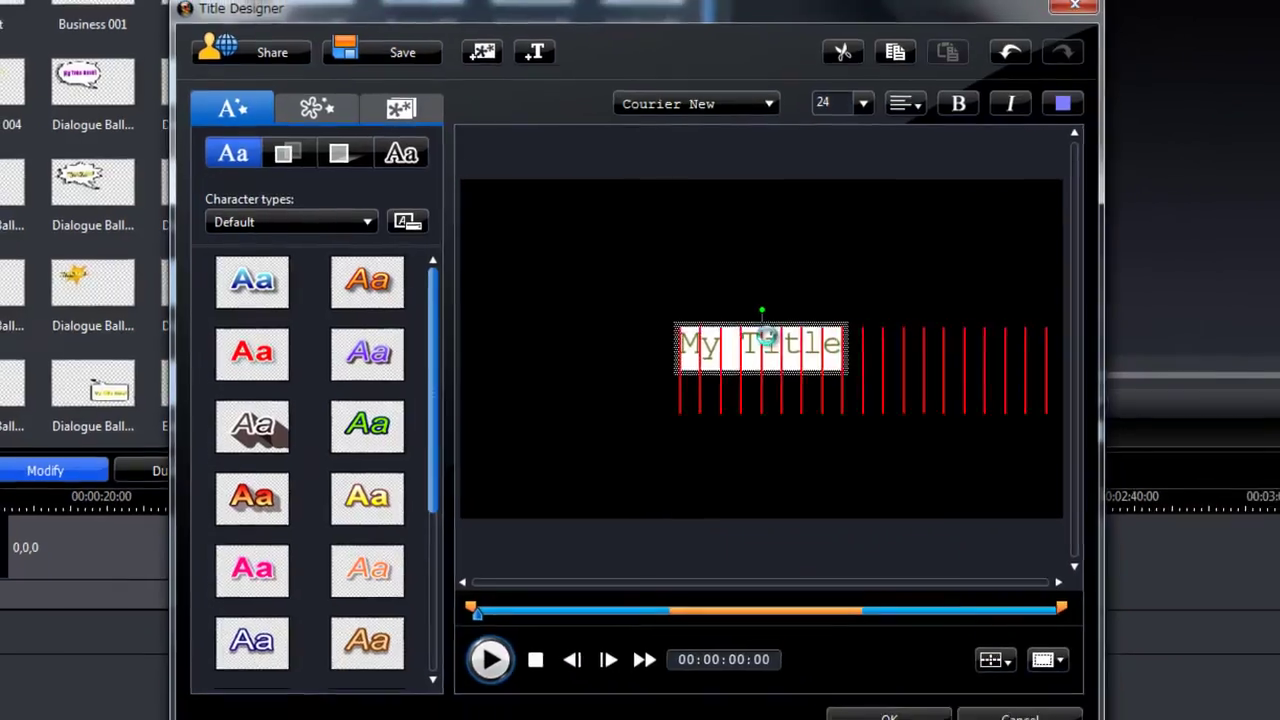
key("ctrl+v")
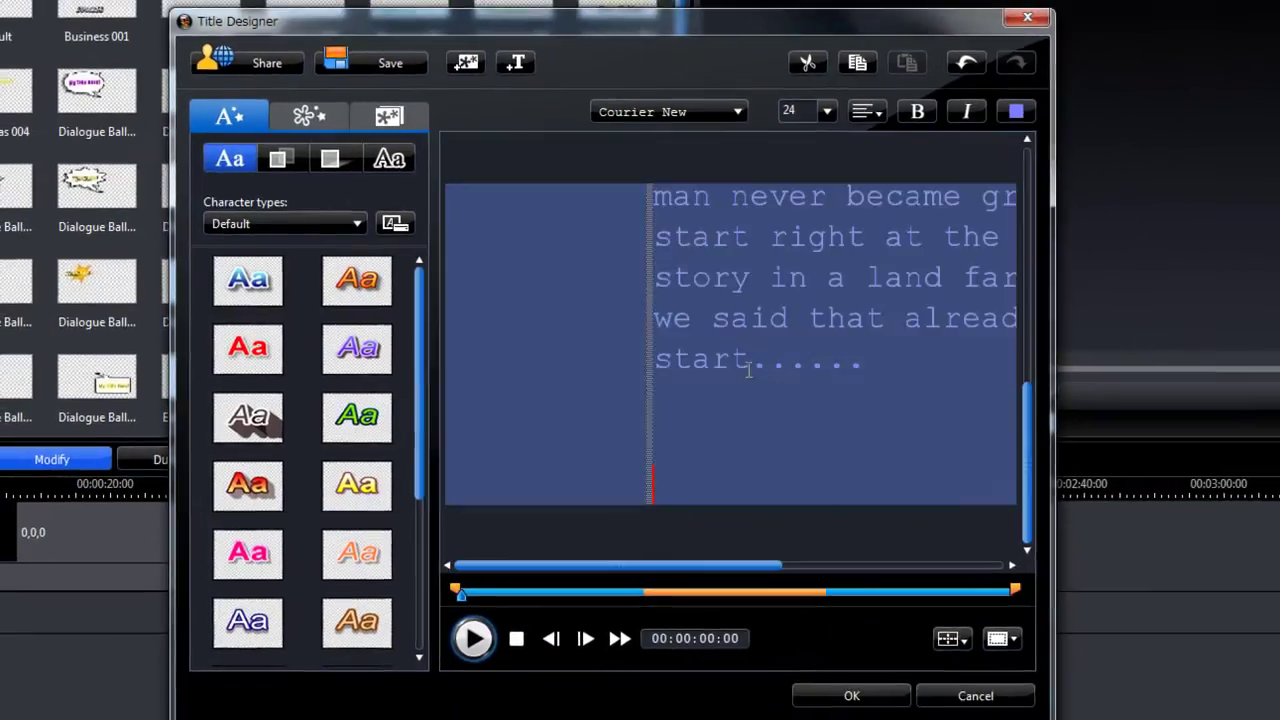
key("ctrl+a")
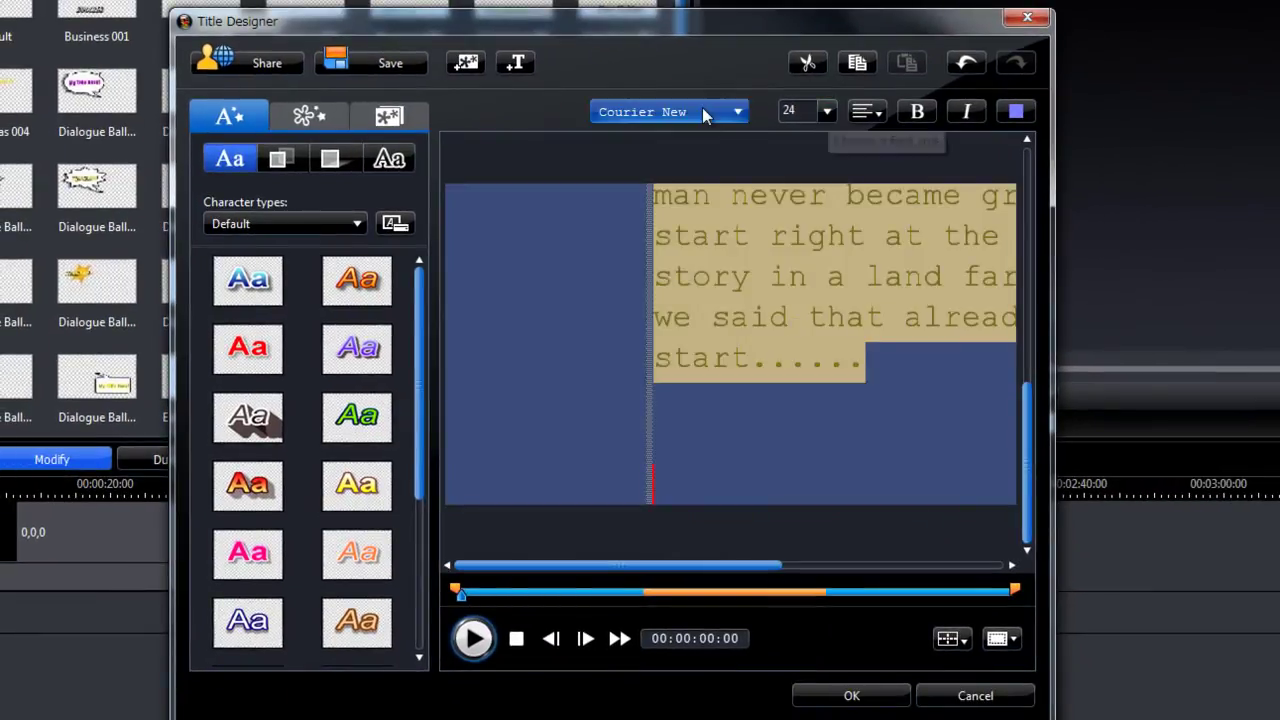
Set the story text to white Arial and centre it in the frame.
left_click(737, 112)
left_click_drag(741, 228, 741, 205)
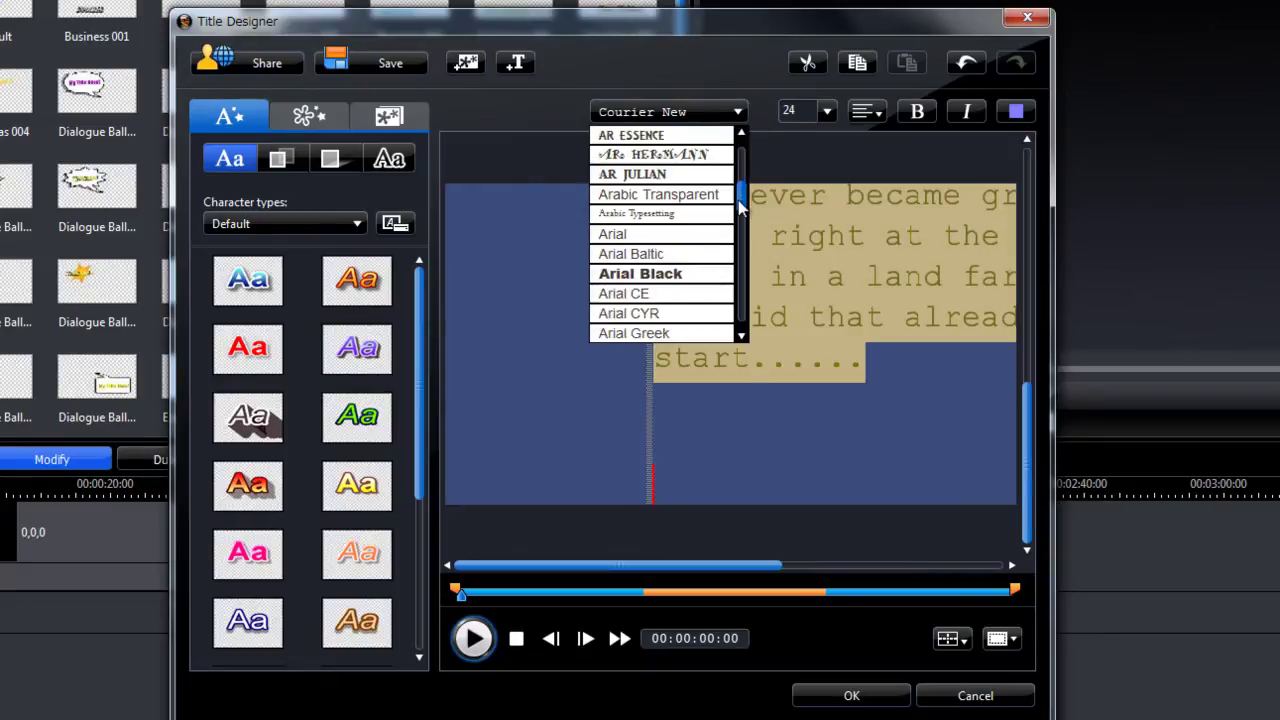
left_click(686, 235)
left_click(1016, 111)
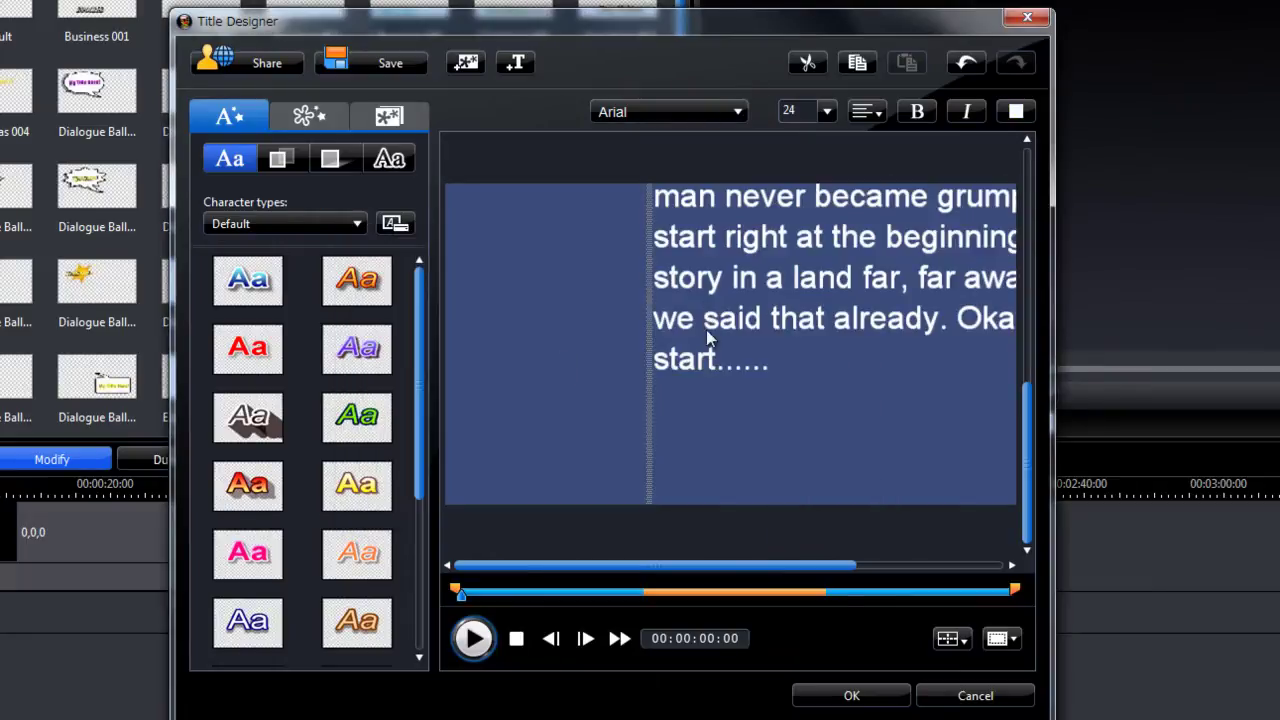
left_click(955, 638)
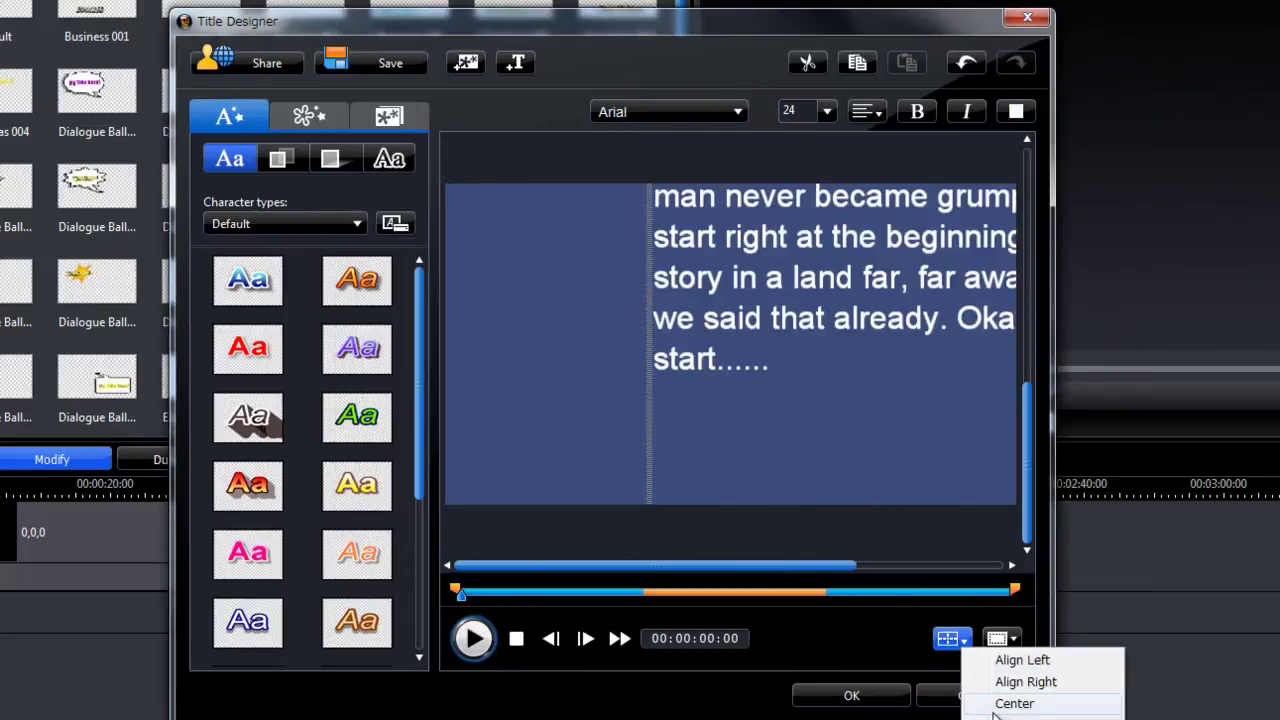
left_click(997, 704)
left_click(955, 638)
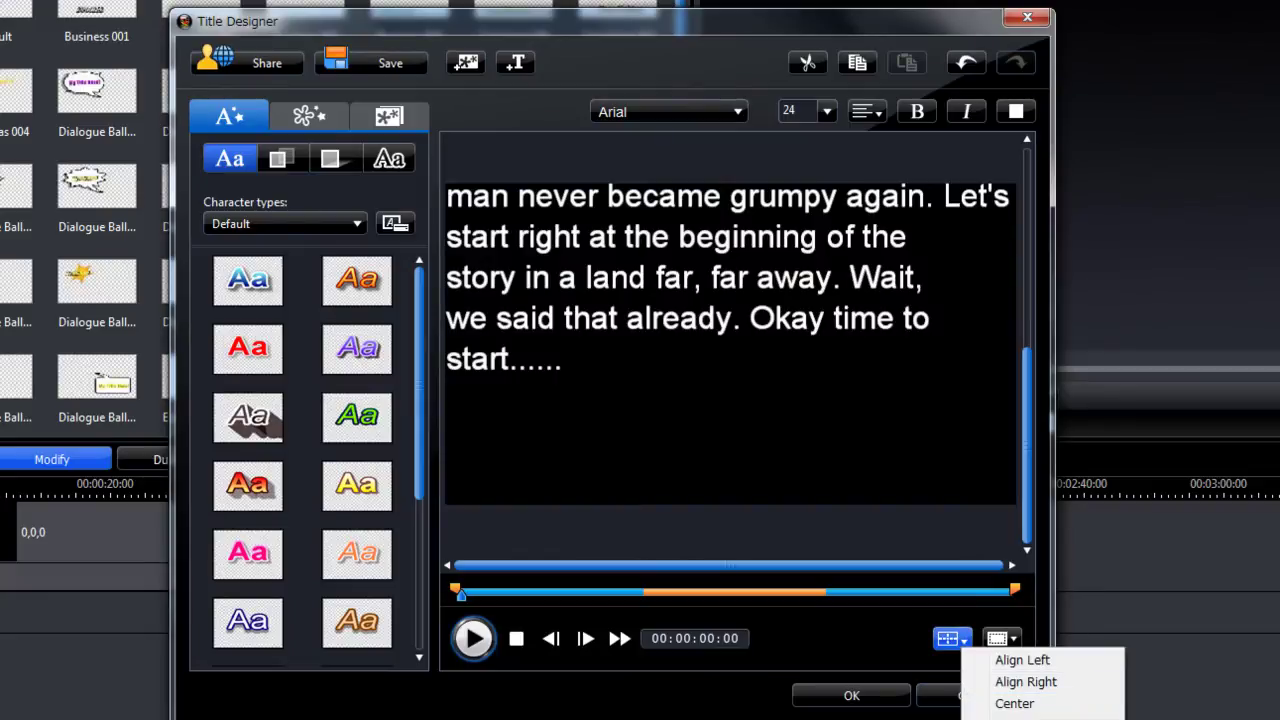
left_click(1000, 704)
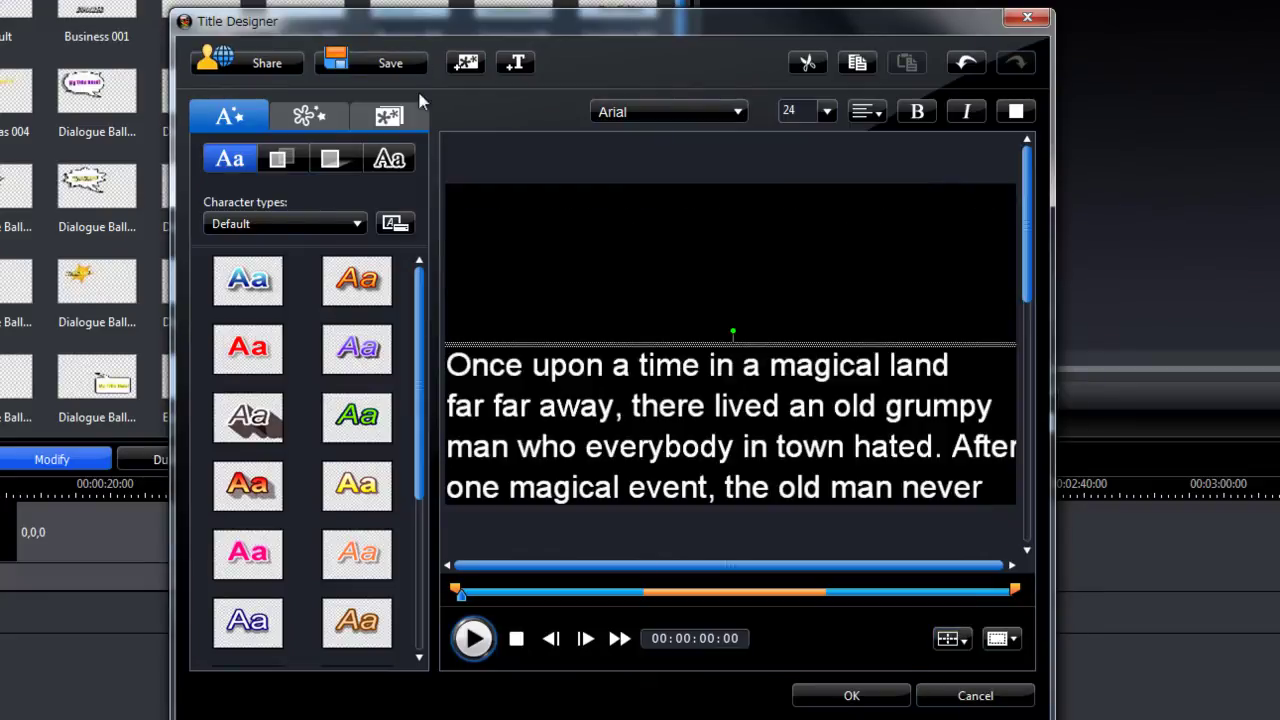
left_click(552, 237)
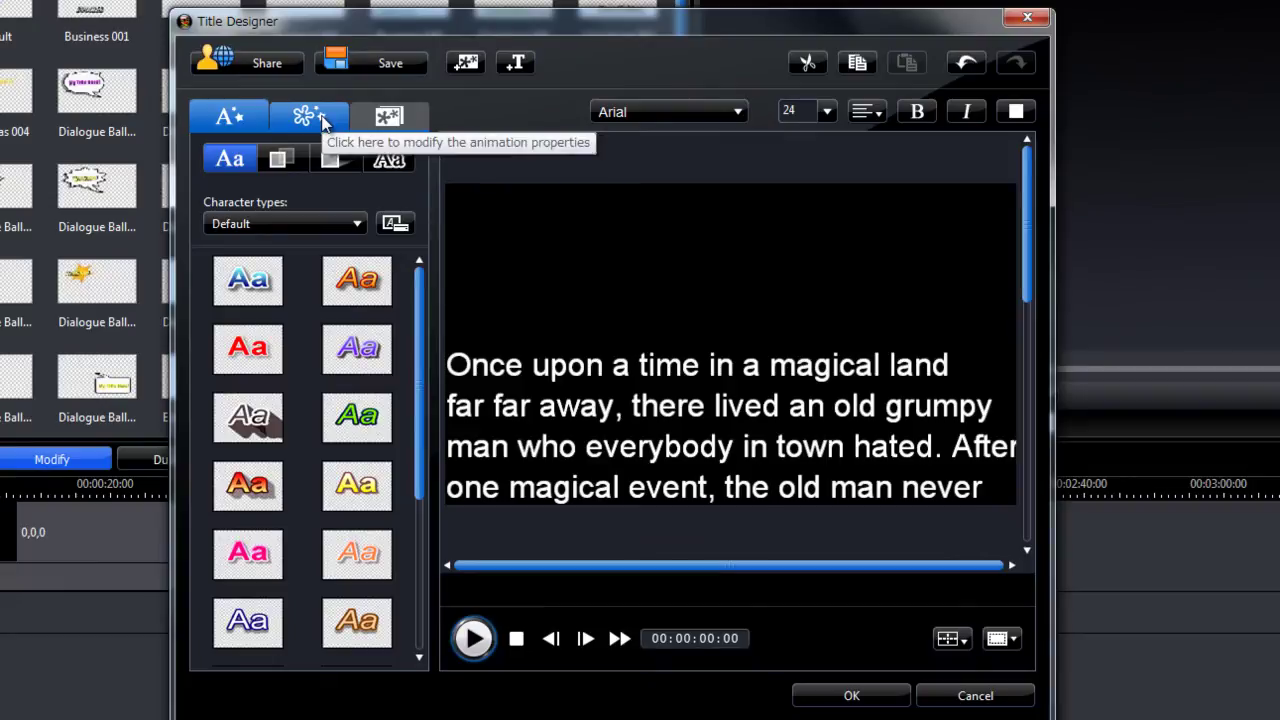
Give the story text the Roll and Crawl Perspective Scroll starting effect and apply the title.
left_click(322, 120)
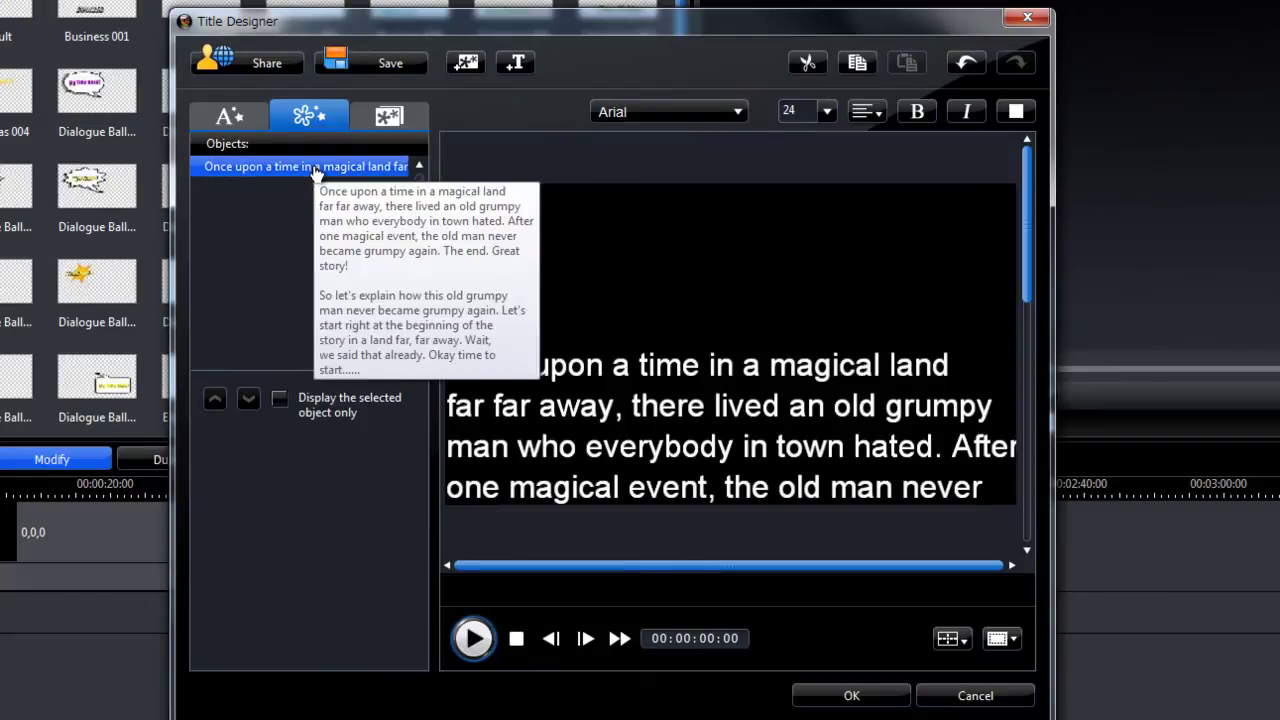
left_click(315, 170)
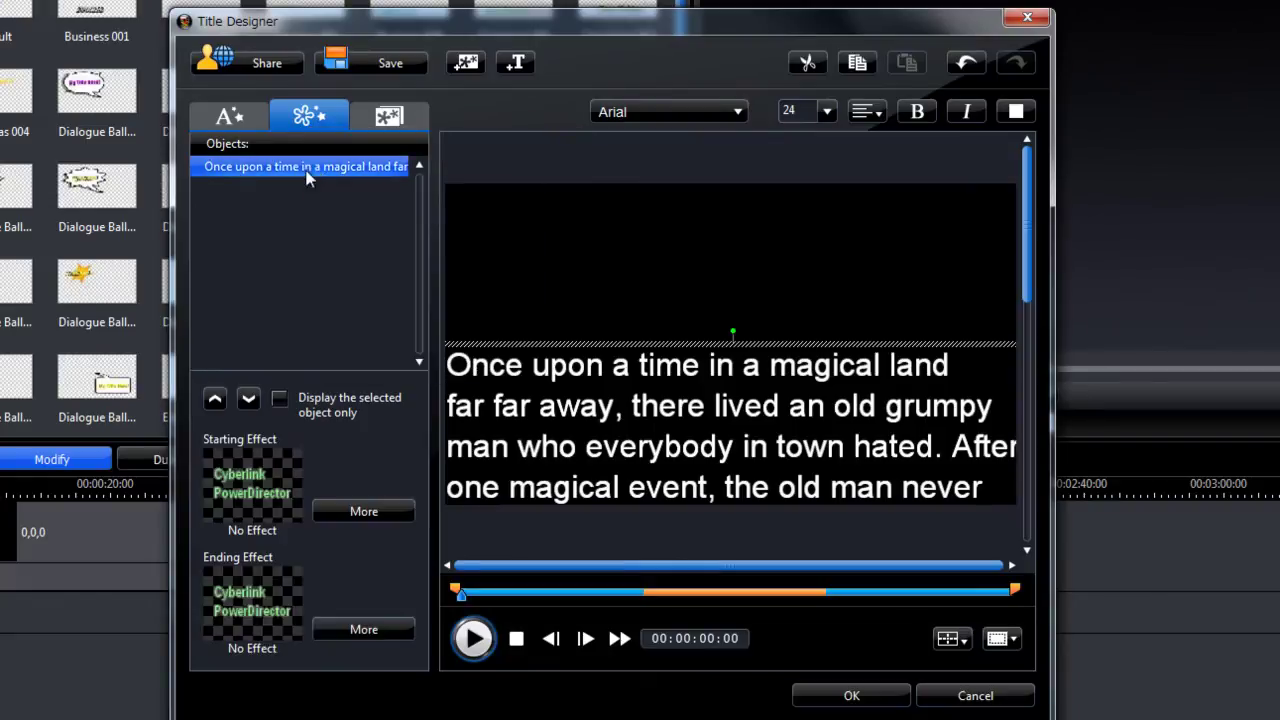
left_click(345, 511)
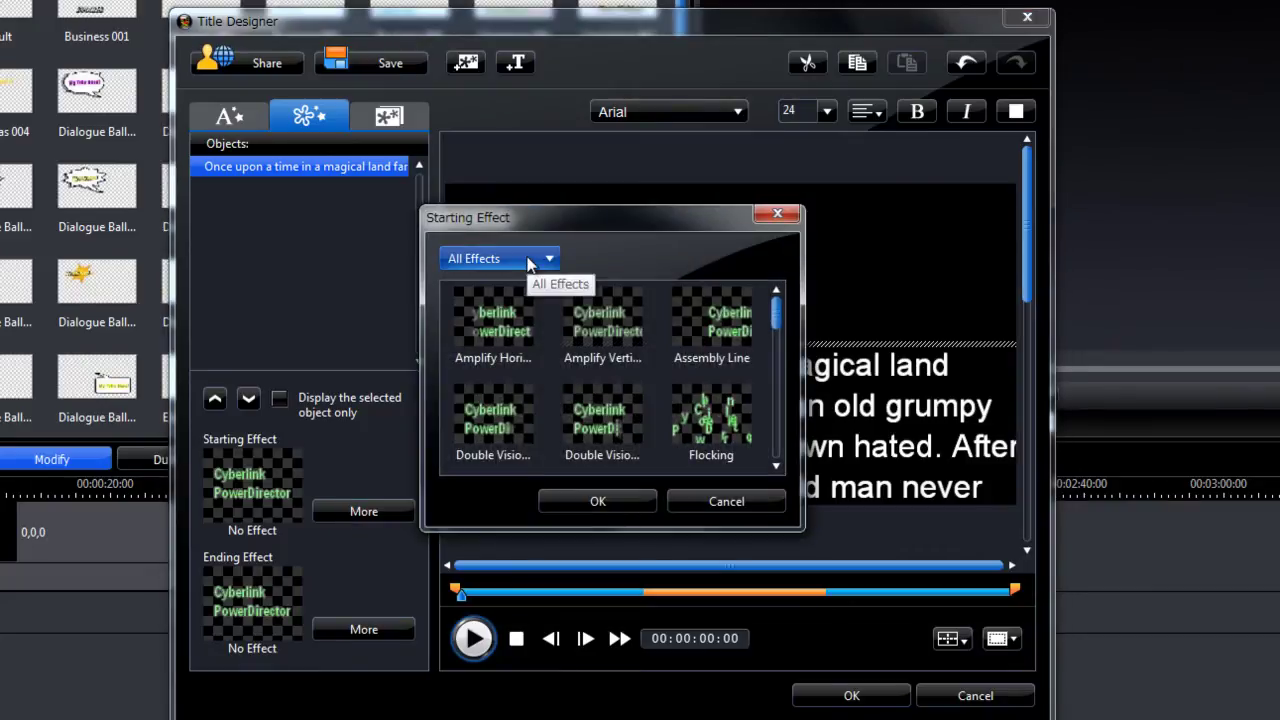
left_click(528, 260)
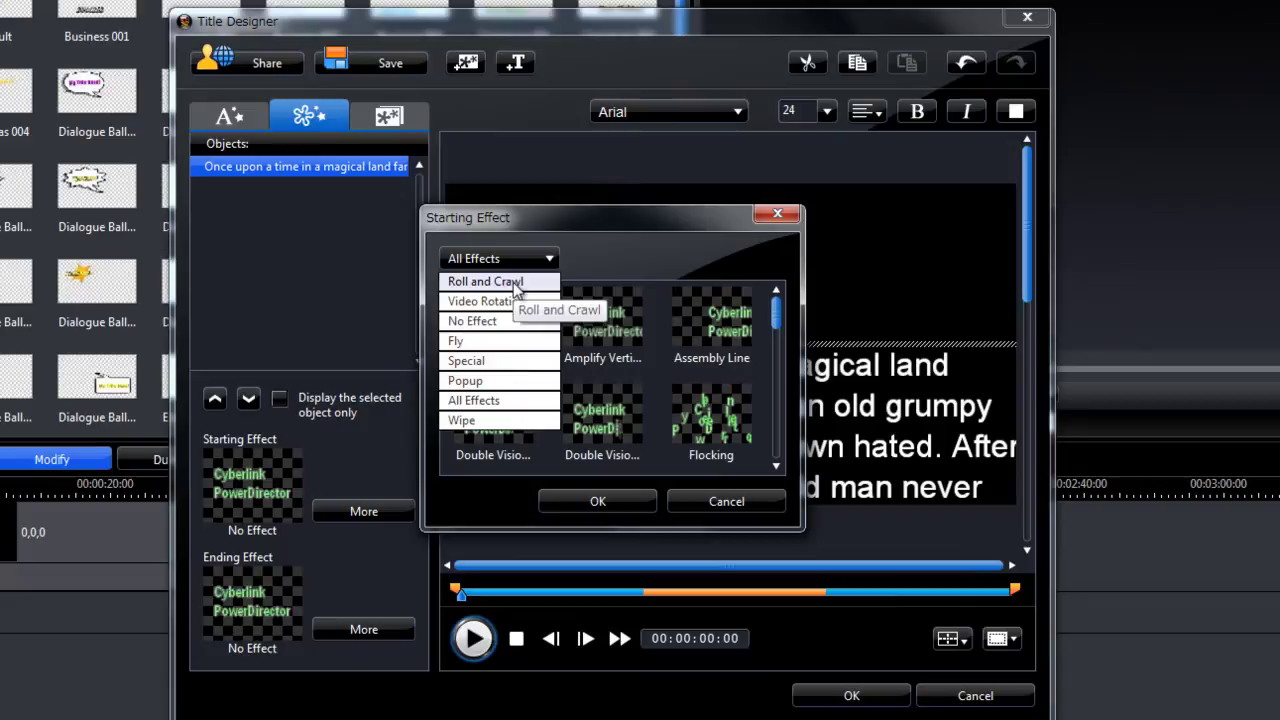
left_click(514, 283)
left_click(602, 418)
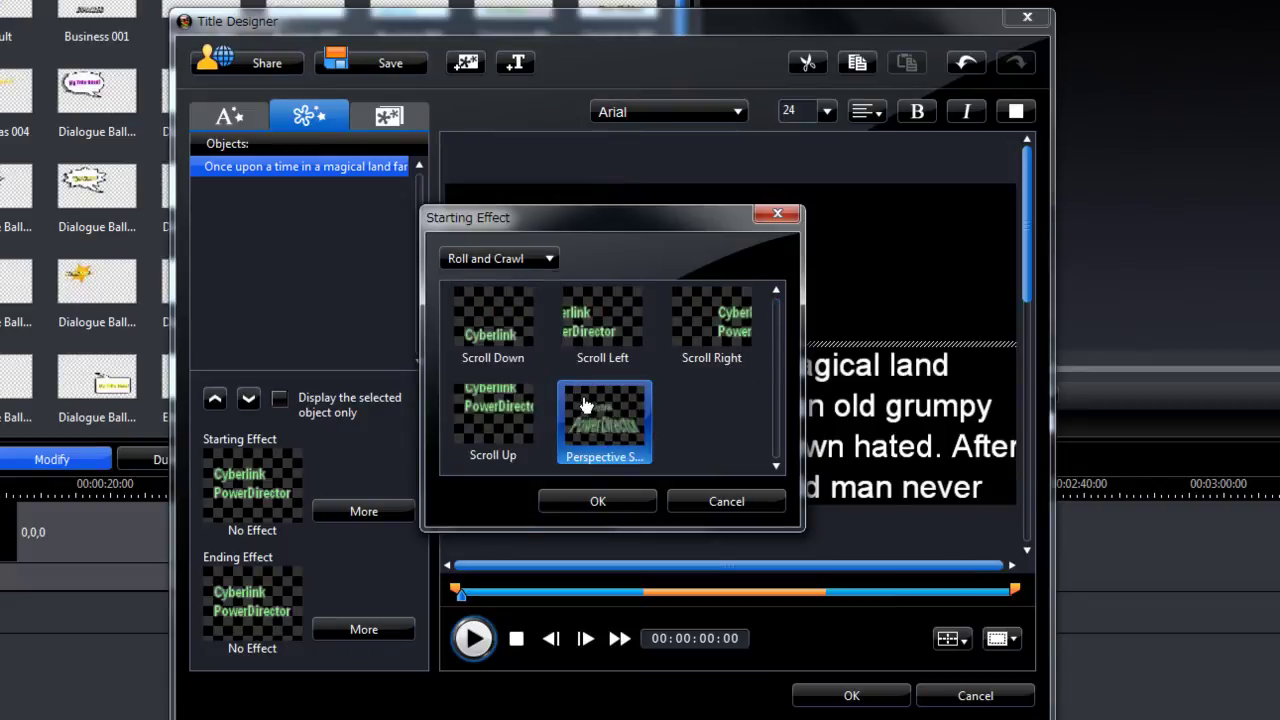
left_click(596, 499)
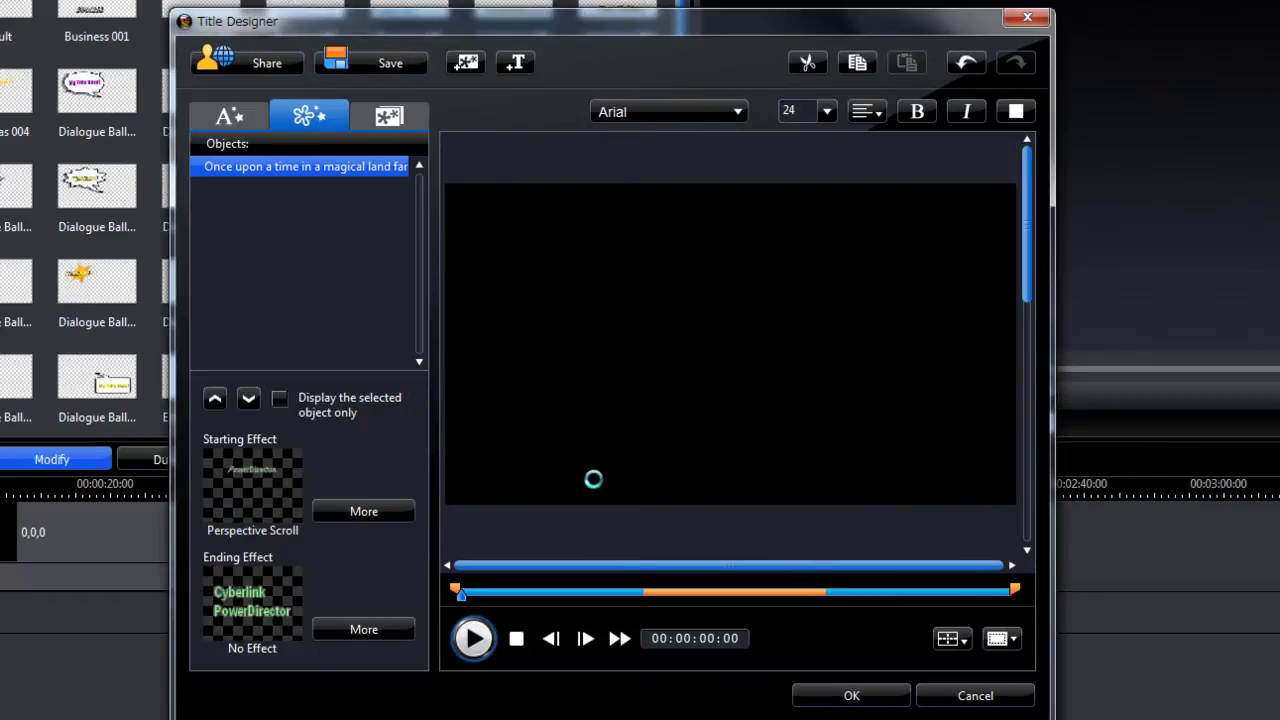
left_click(822, 694)
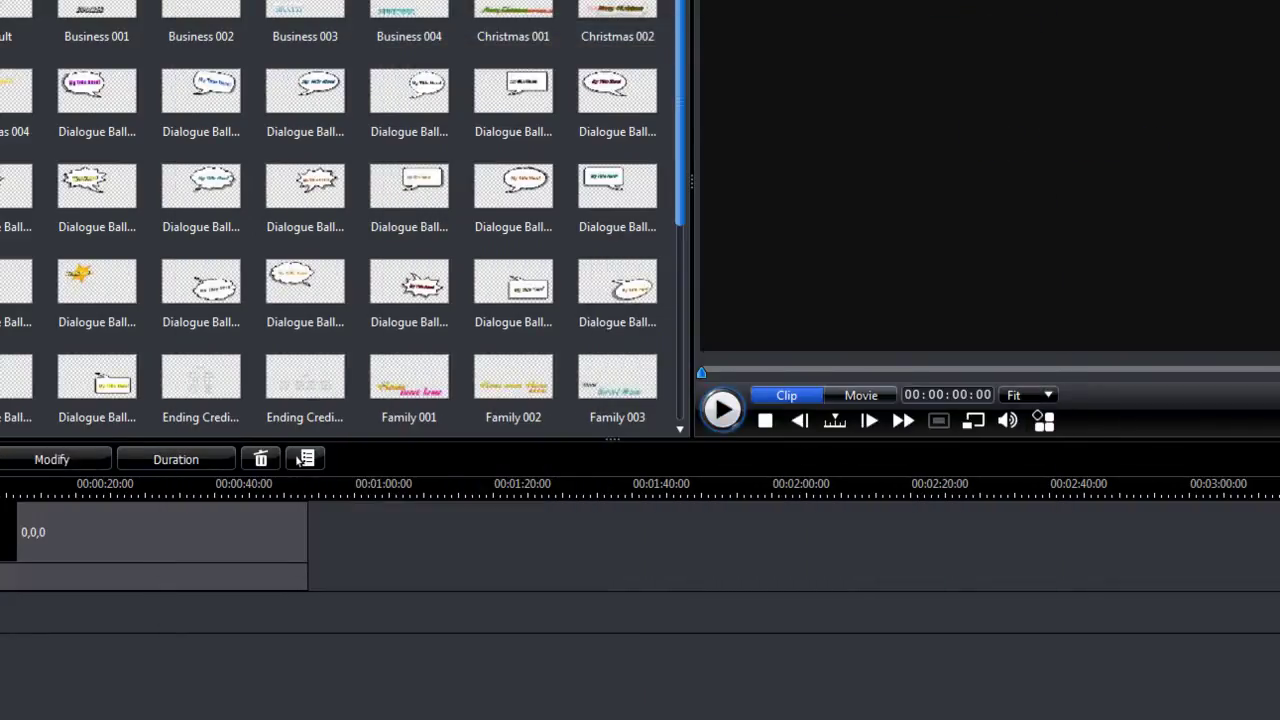
Preview the movie, then stretch the title clip to end with the black board at about 53 seconds.
left_click(843, 396)
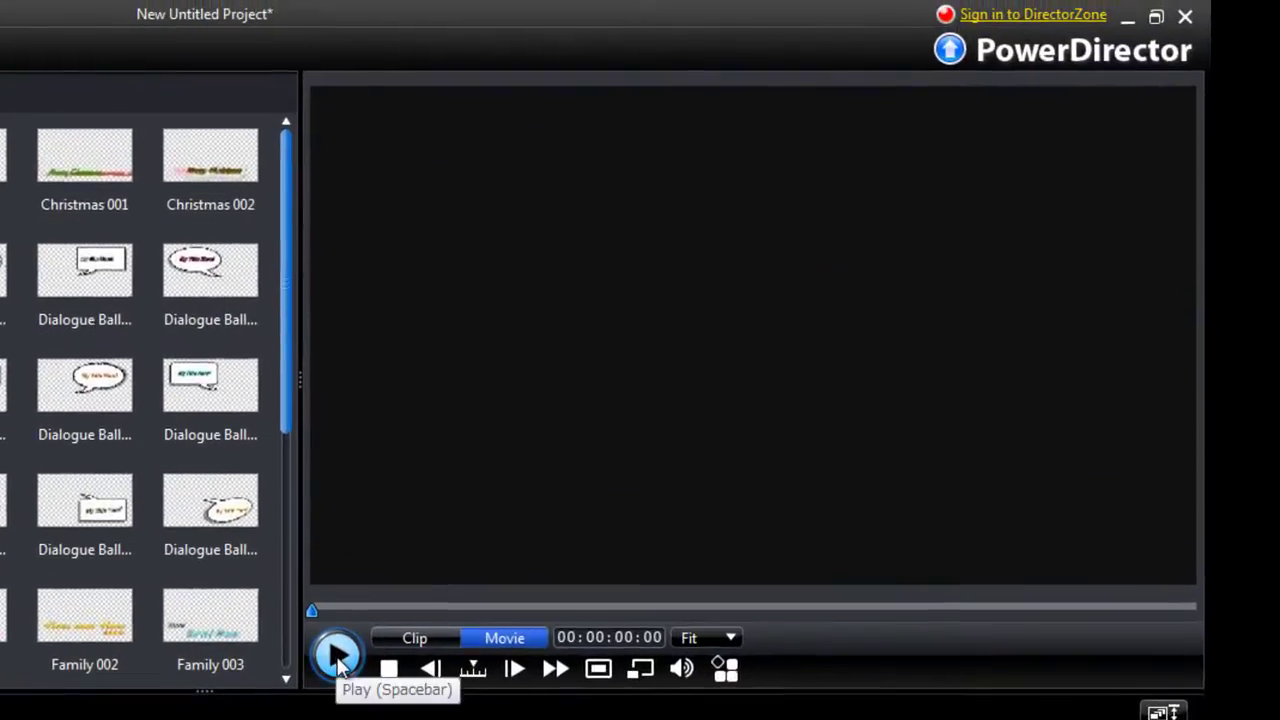
left_click(338, 658)
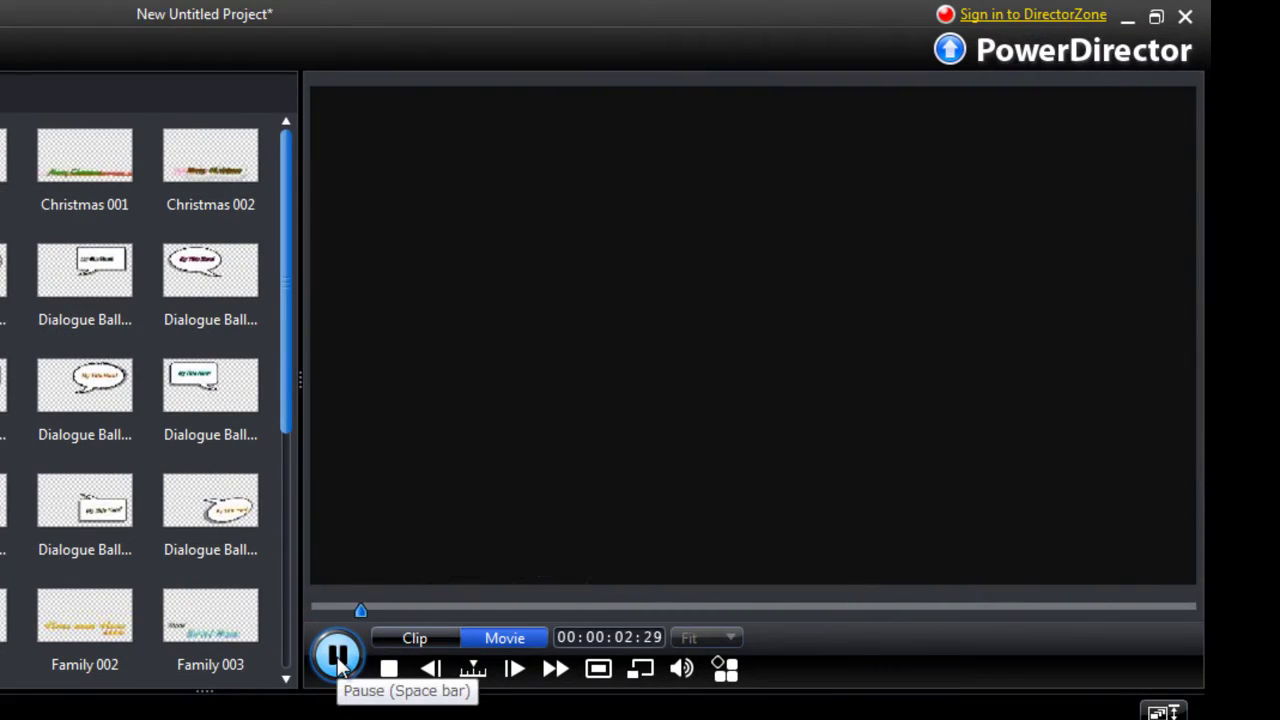
left_click(338, 658)
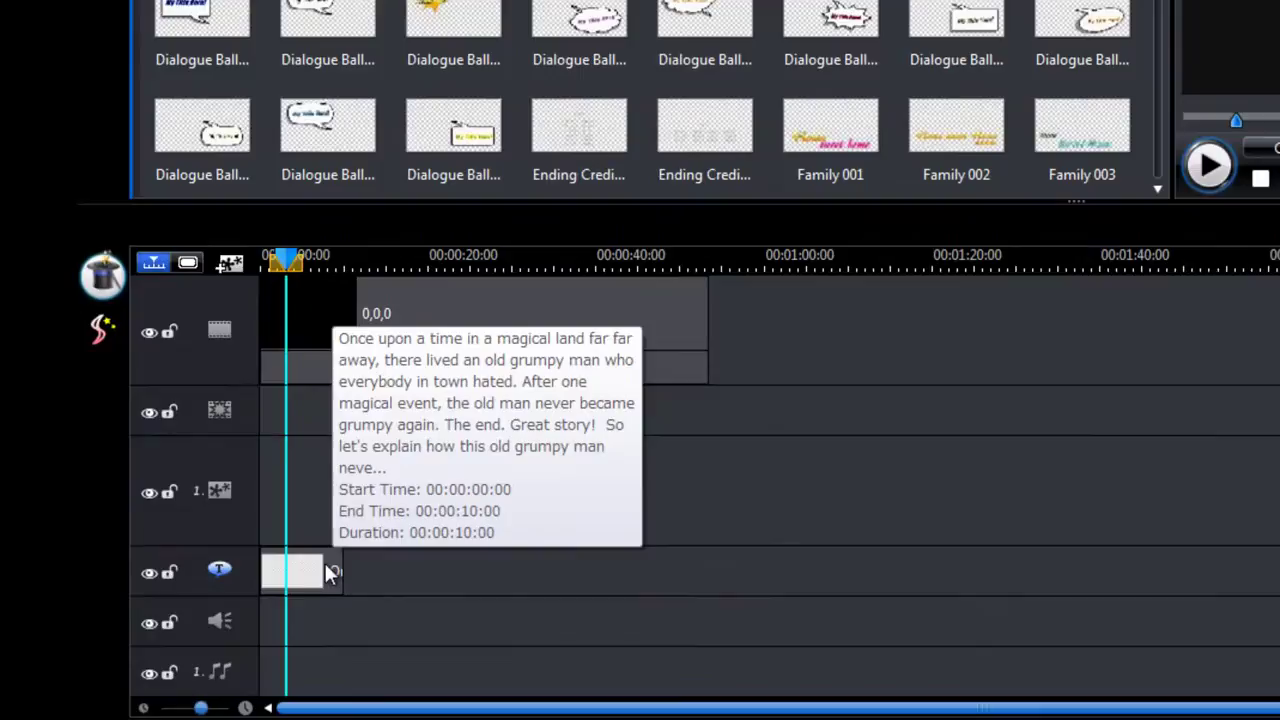
left_click(680, 300)
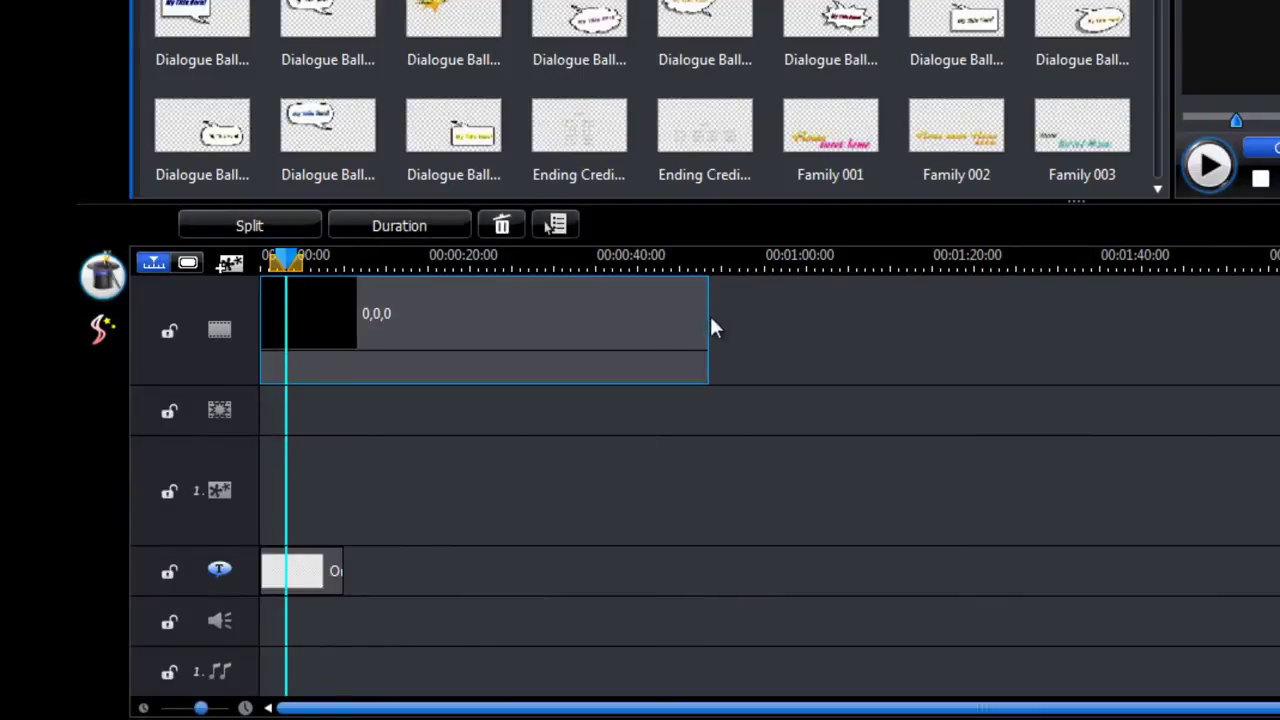
left_click(326, 571)
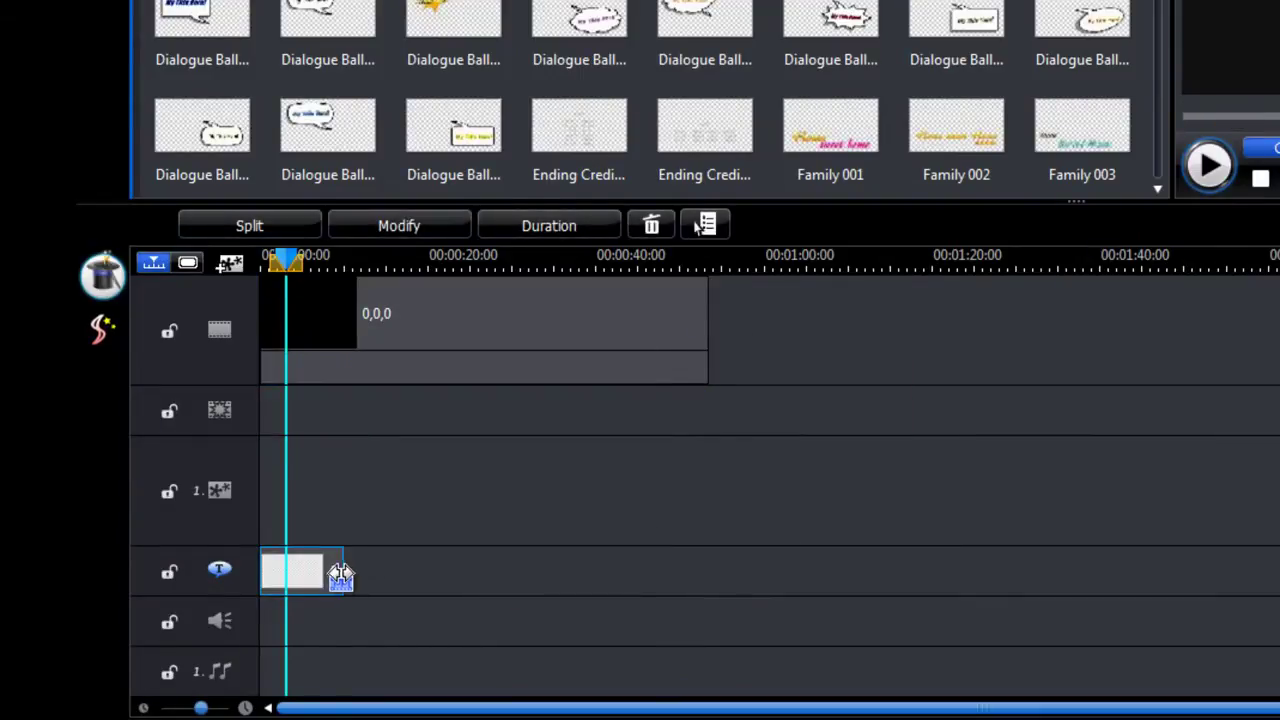
left_click_drag(337, 577, 704, 583)
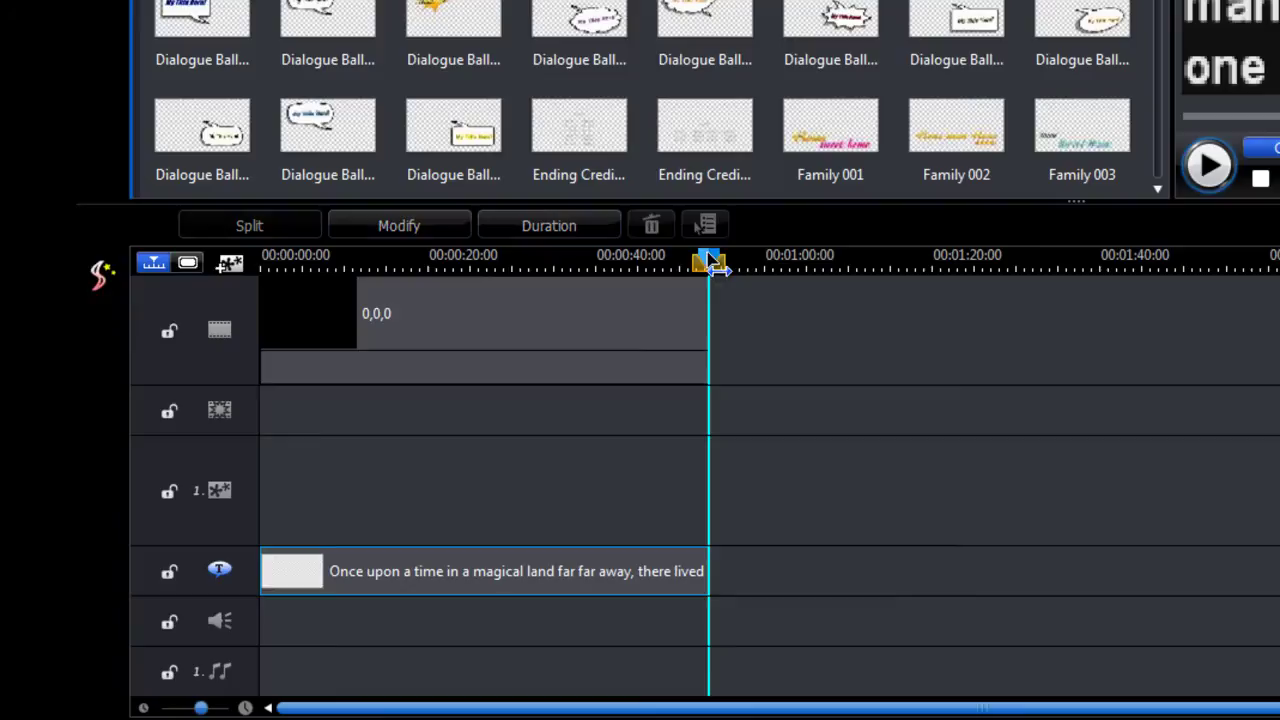
left_click_drag(690, 281, 685, 280)
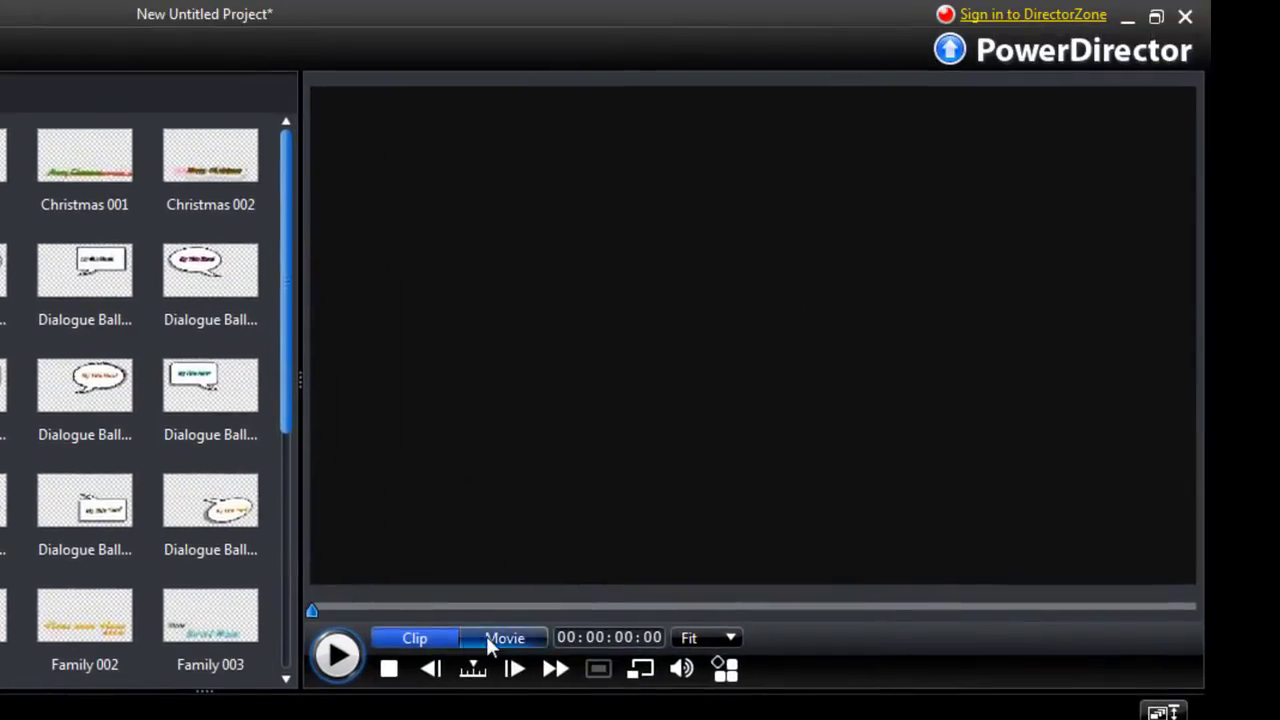
left_click(1180, 254)
left_click(348, 653)
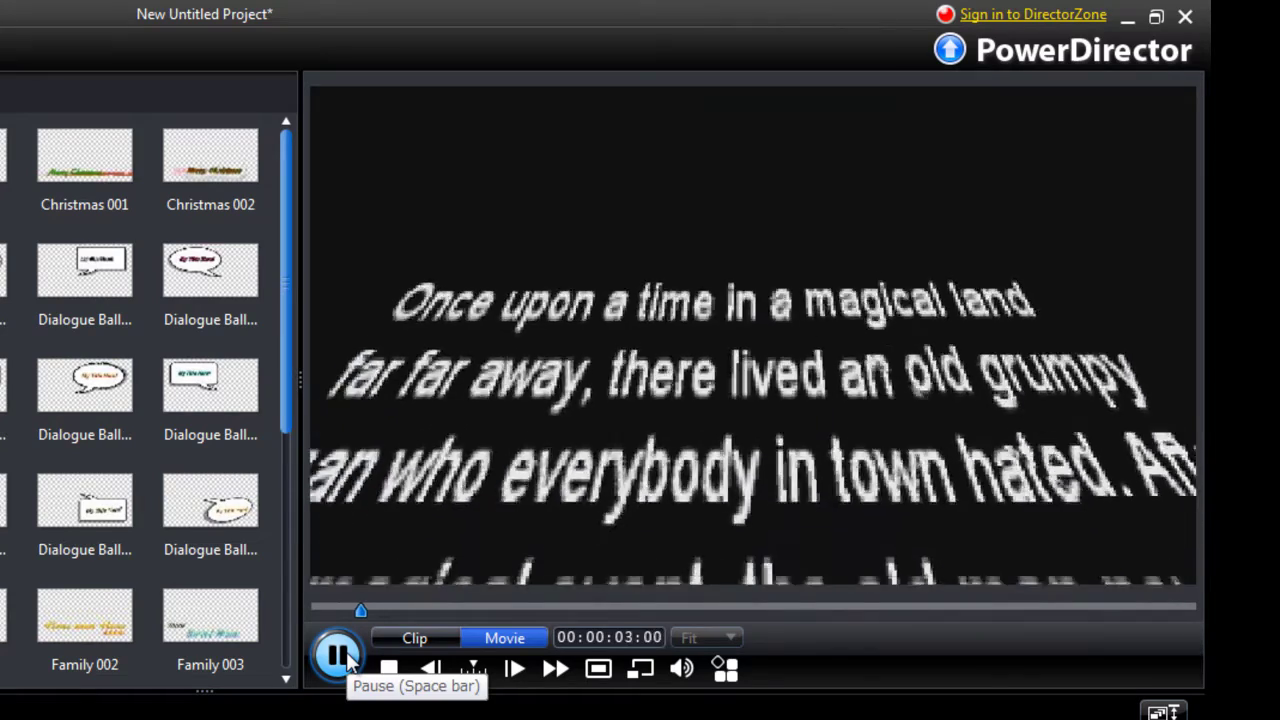
left_click(347, 662)
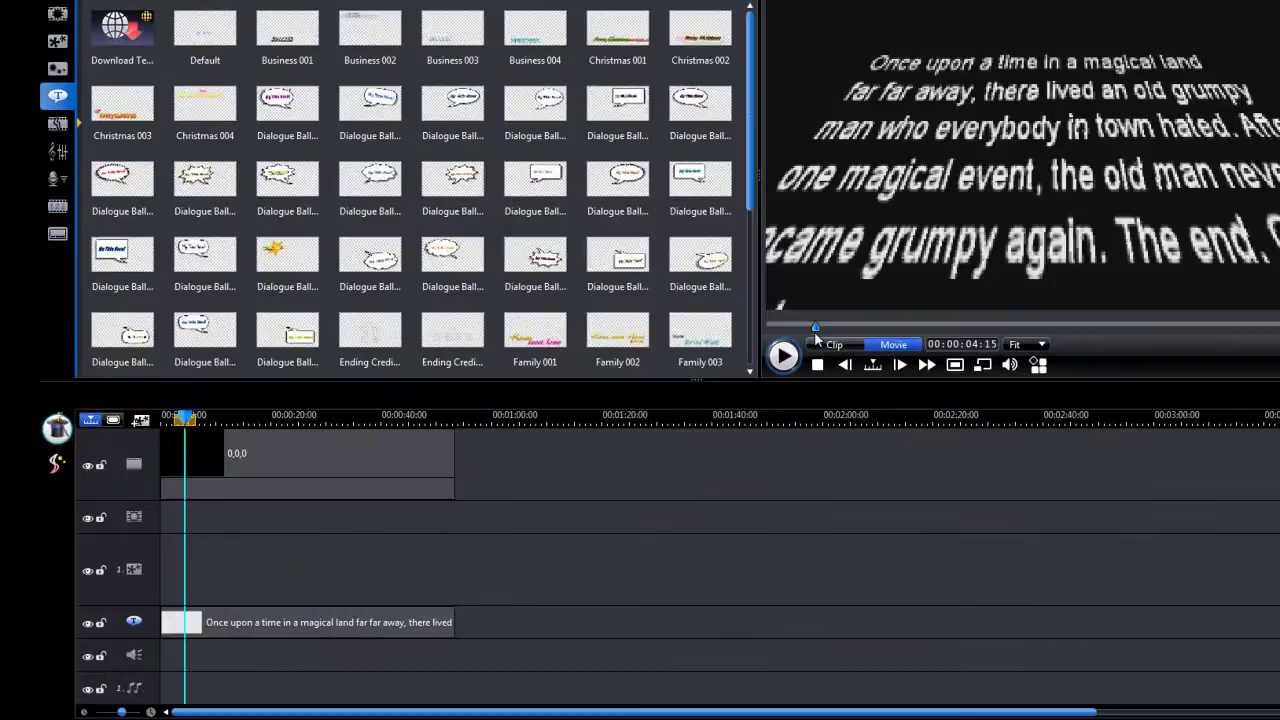
mouse_move(818, 332)
left_mouse_down()
mouse_move(882, 343)
mouse_move(815, 335)
left_mouse_up()
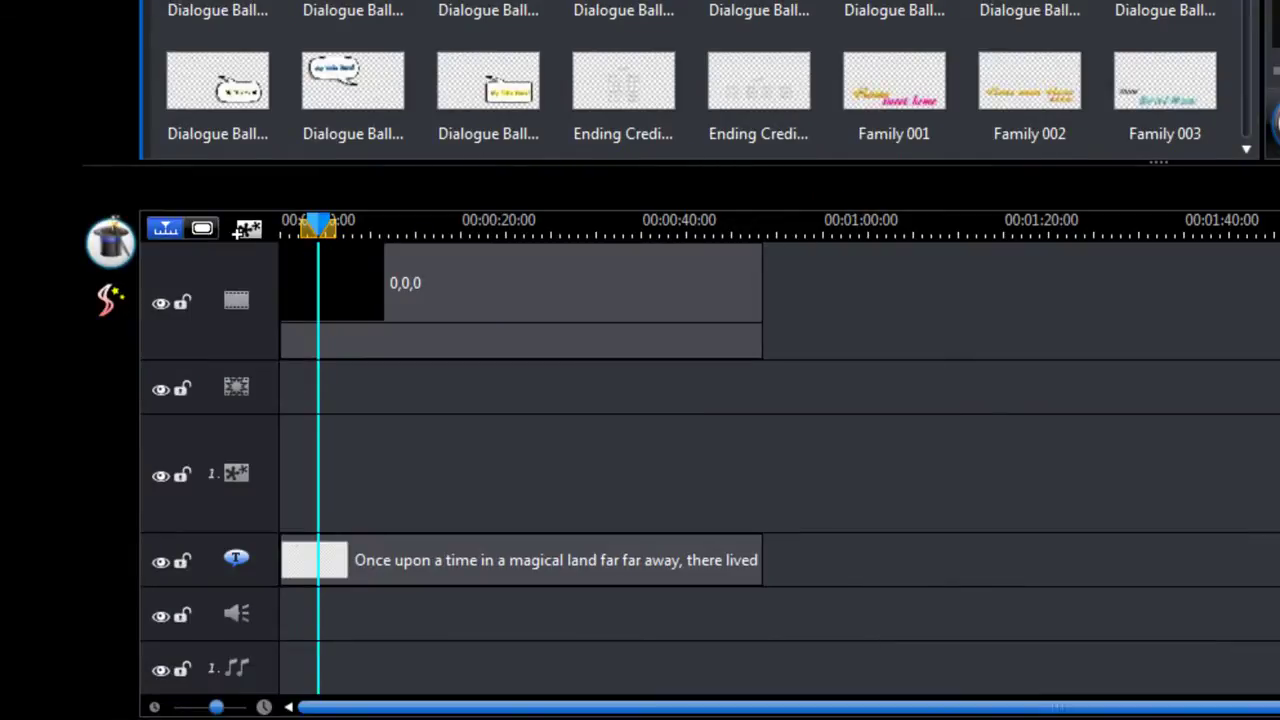
Select the story title's text and try a line break before 'After', then rejoin the lines.
left_click(498, 560)
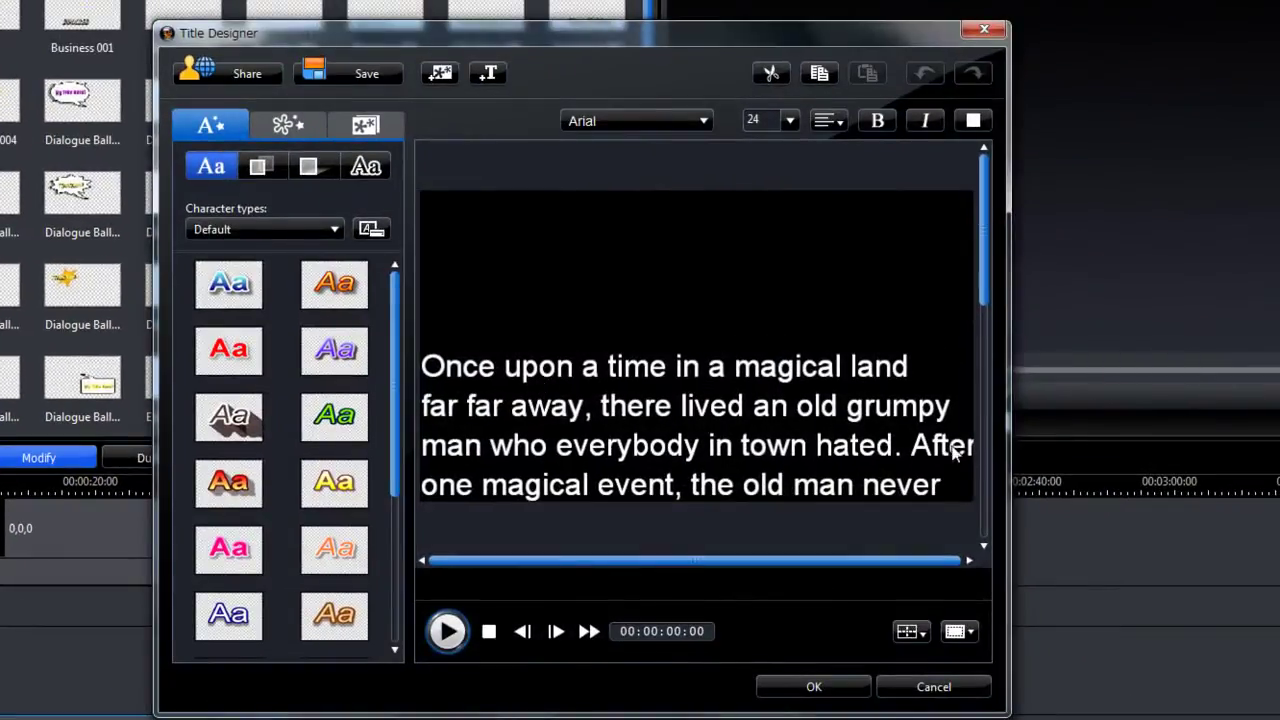
left_click(955, 452)
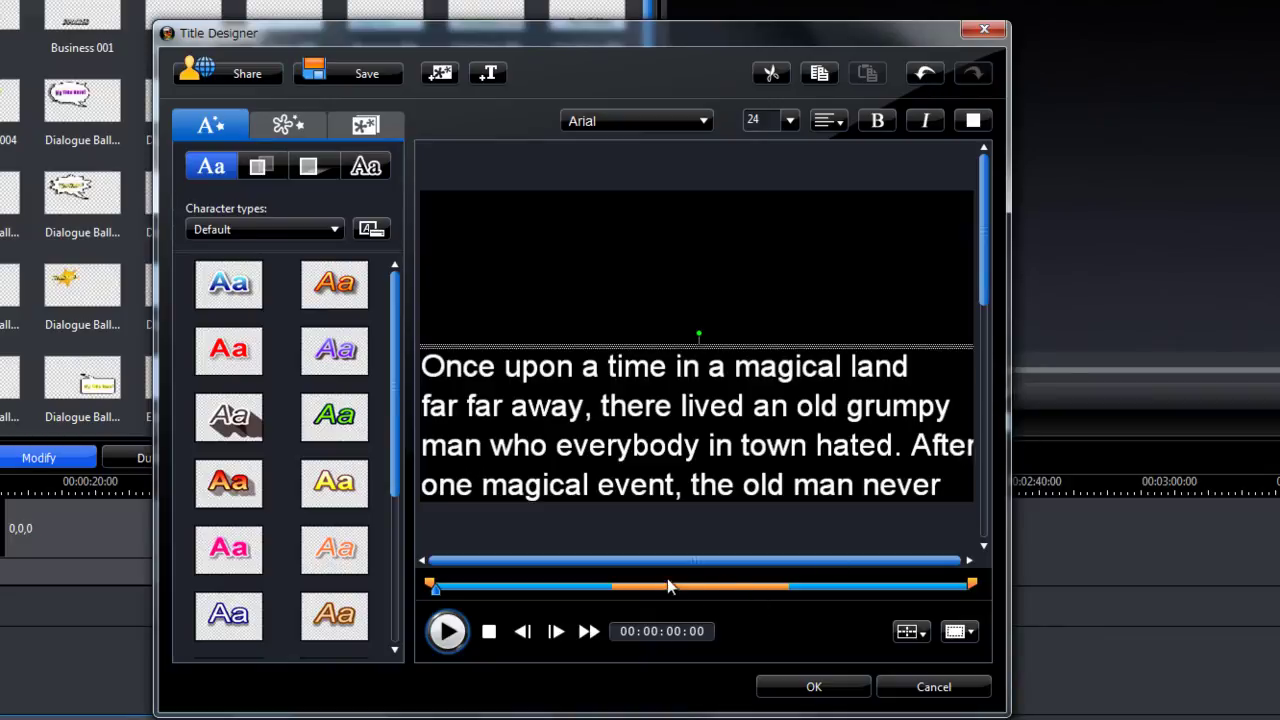
left_click_drag(669, 560, 712, 572)
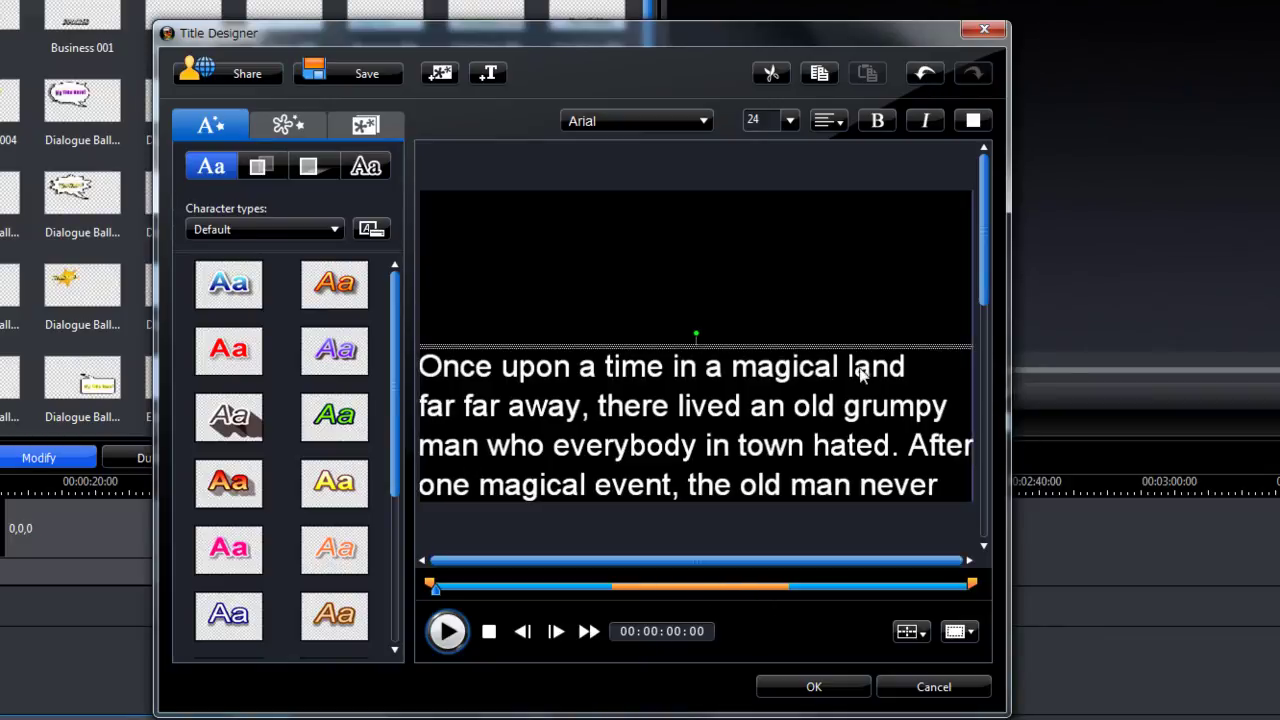
left_click(947, 412)
left_click(917, 445)
key("Return")
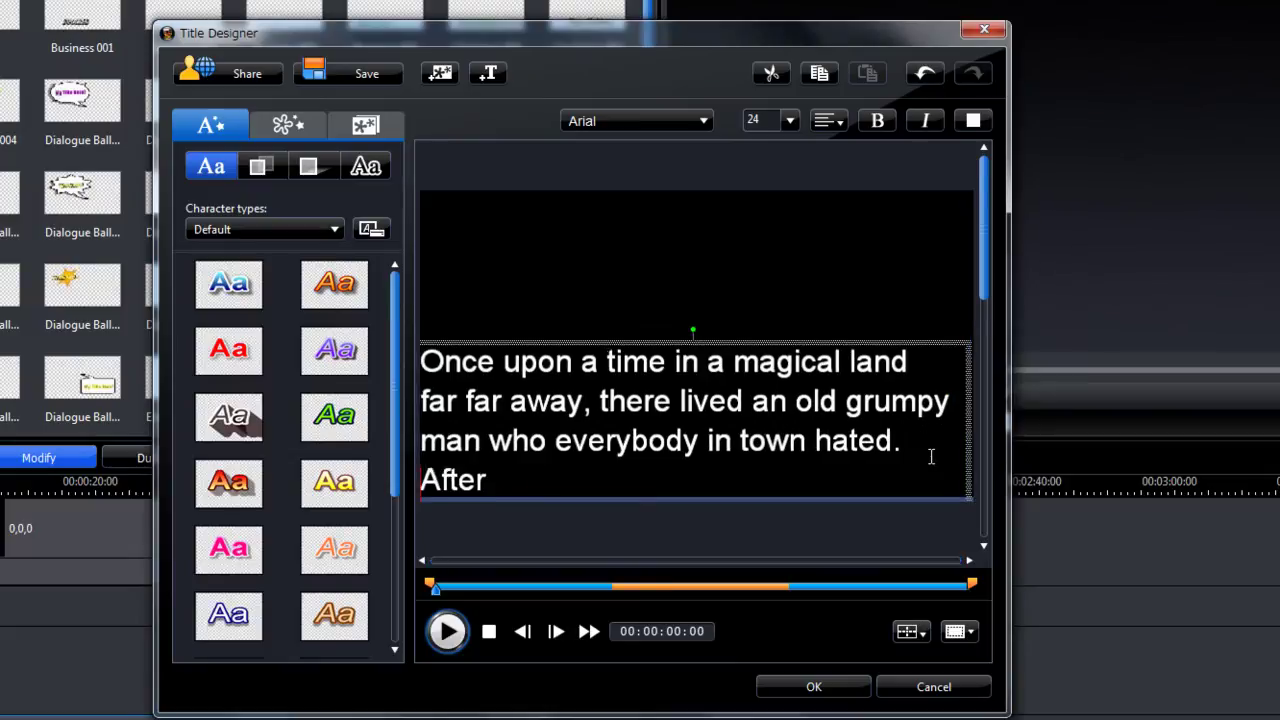
key("Delete")
Put 'never' and 'Great' on new lines and end the line with 'story!'.
left_click(931, 452)
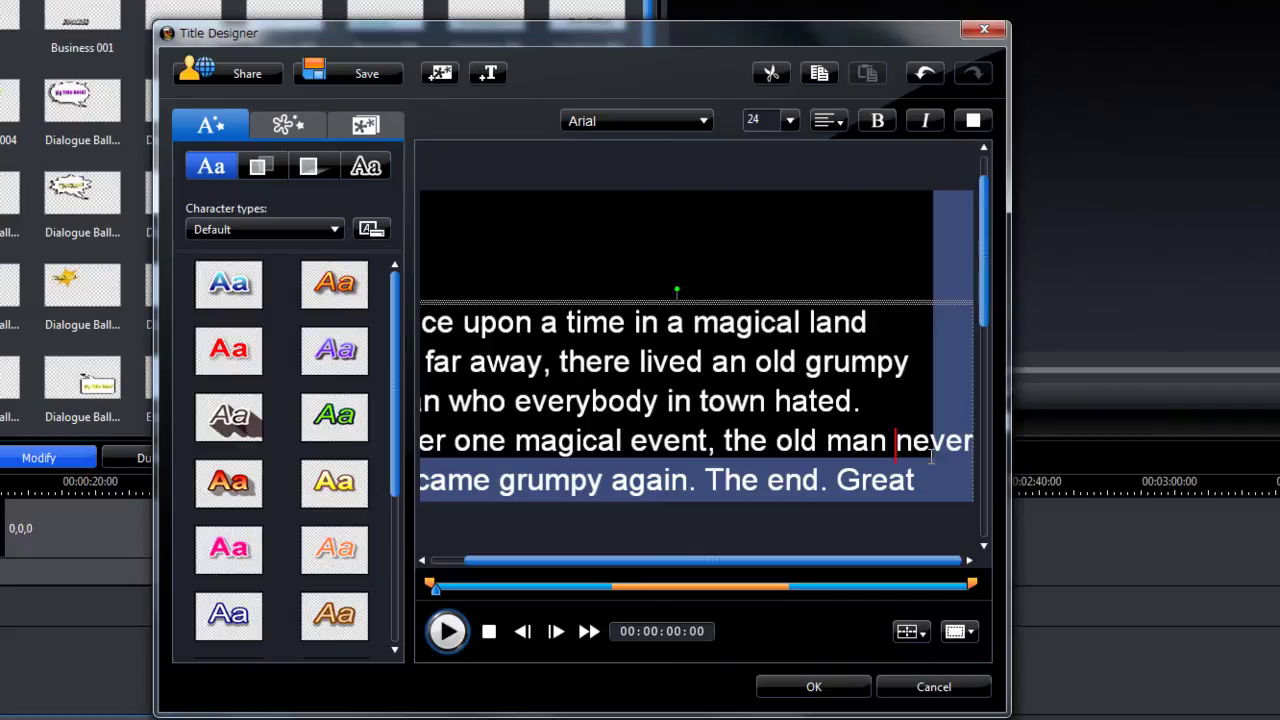
key("Return")
key("Right")
key("Right")
key("Right")
key("Right")
key("Right")
key("Right")
key("Right")
key("Right")
key("Right")
key("Right")
key("Right")
key("Right")
key("Right")
key("Right")
key("Right")
key("Right")
key("Right")
key("Right")
key("Right")
key("Right")
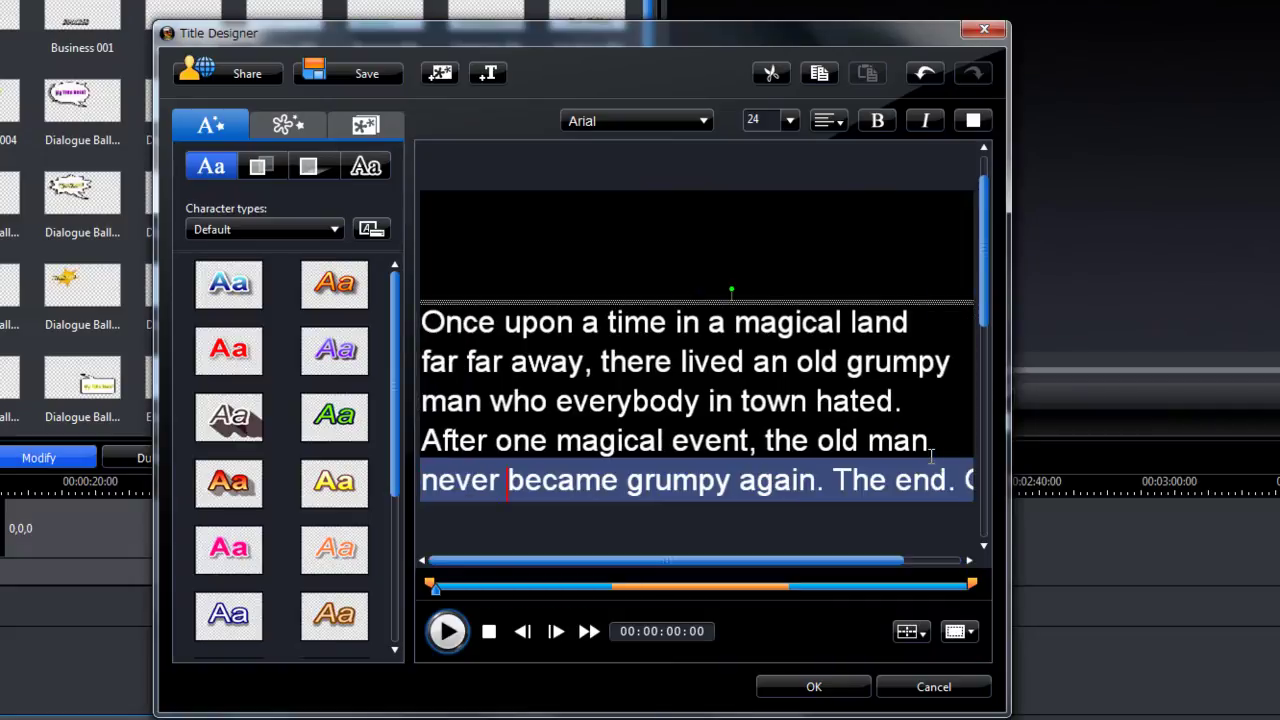
key("Return")
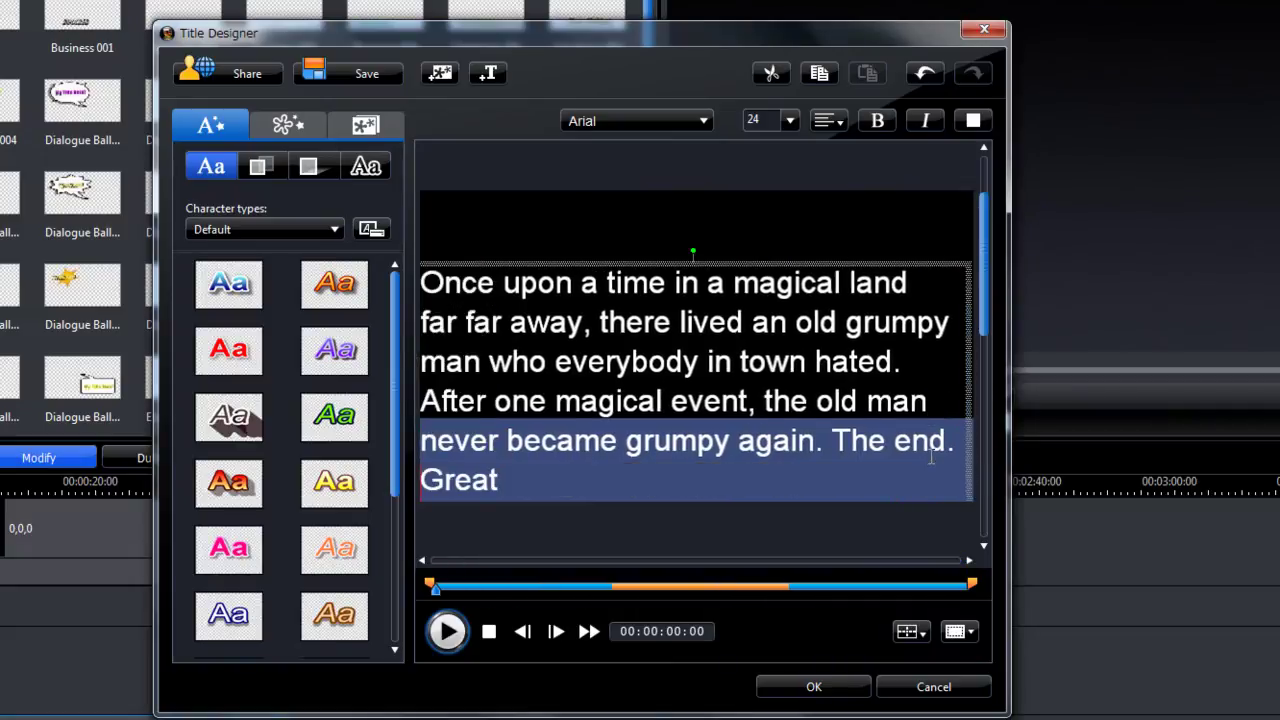
key("End")
type("story!")
key("Return")
Add the line 'So let's explain how this old grumpy man never became grumpy again. Let's', joining lines and removing extra blanks.
key("Return")
type("So let's explain how this old grumpy")
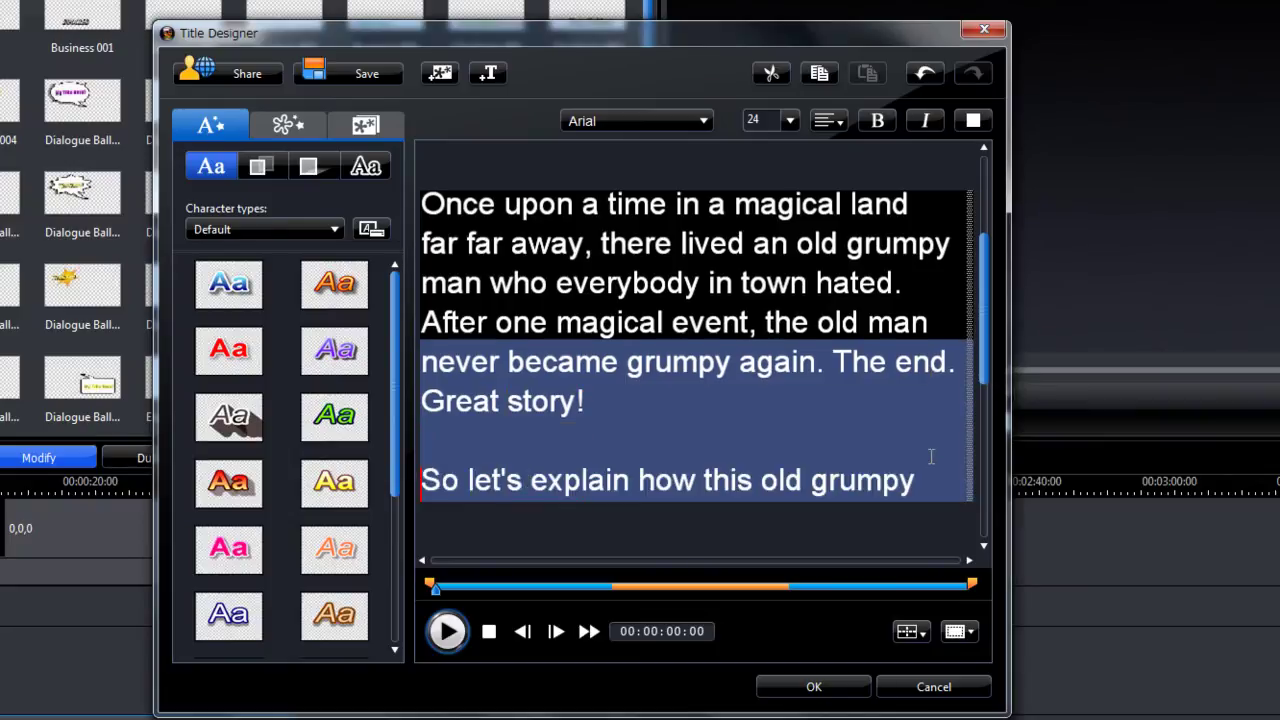
type(" man never became grumpy again. Let's")
key("Return")
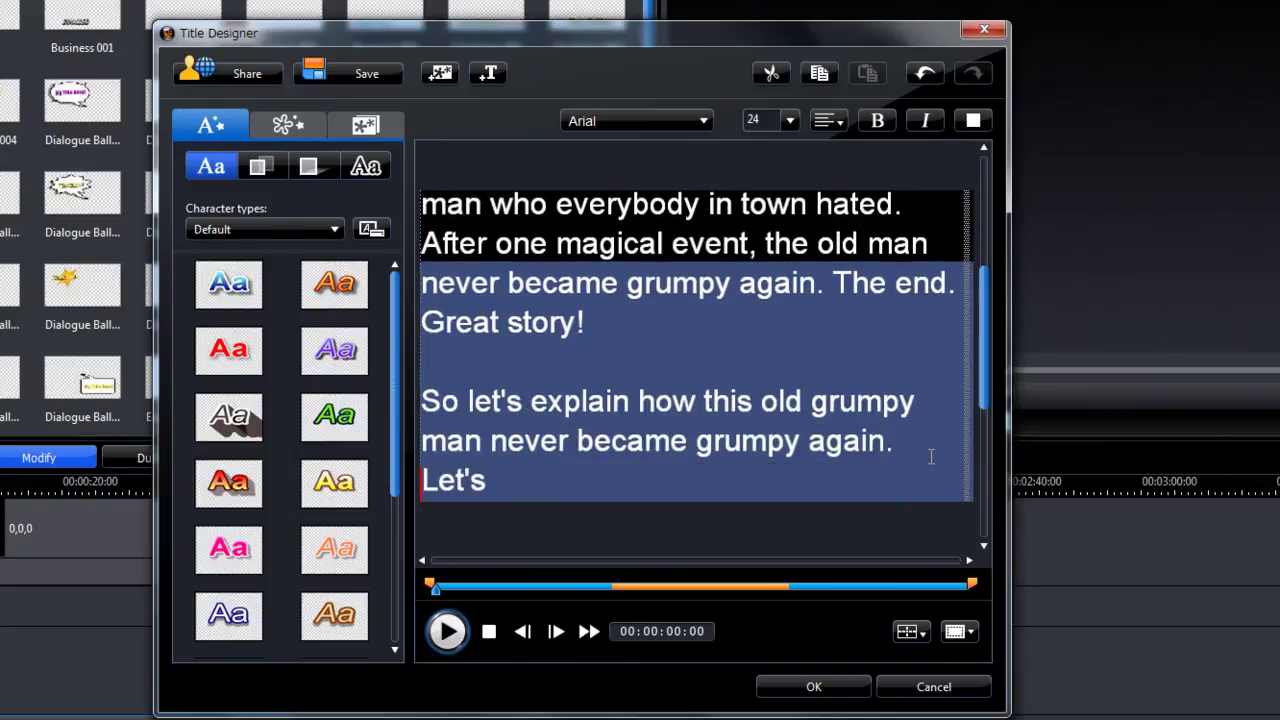
key("Delete")
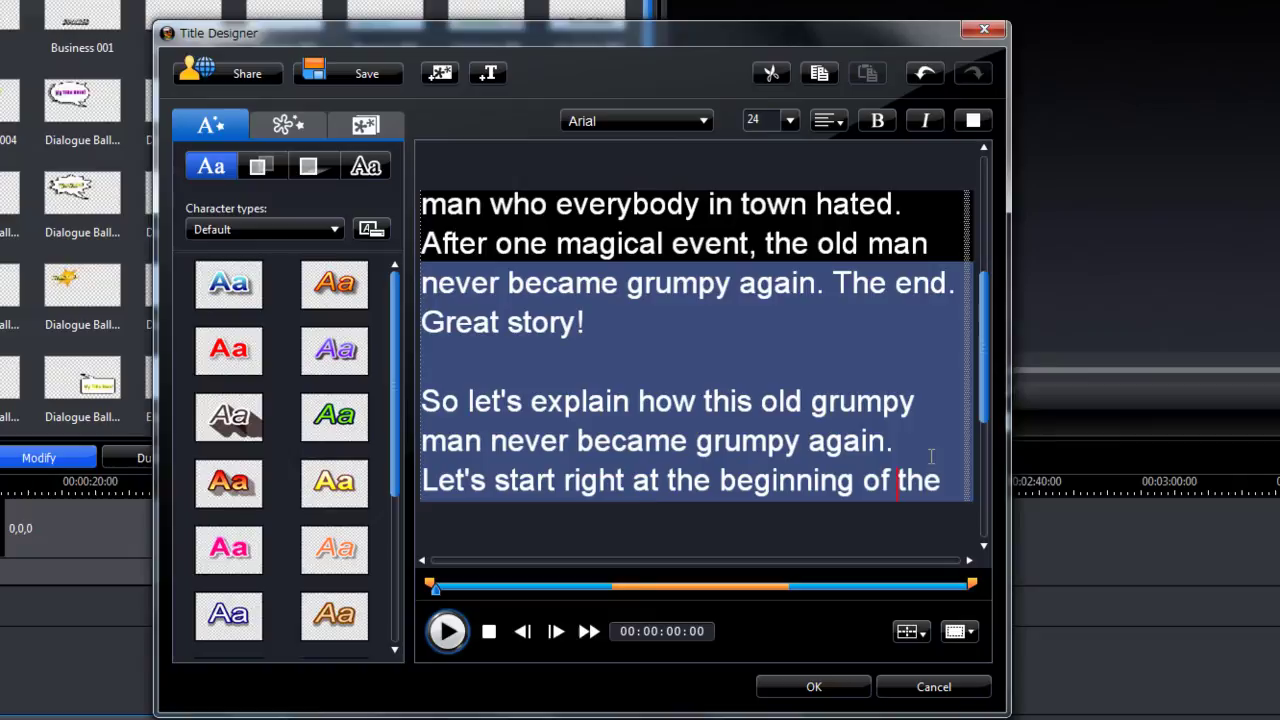
key("End")
key("Delete")
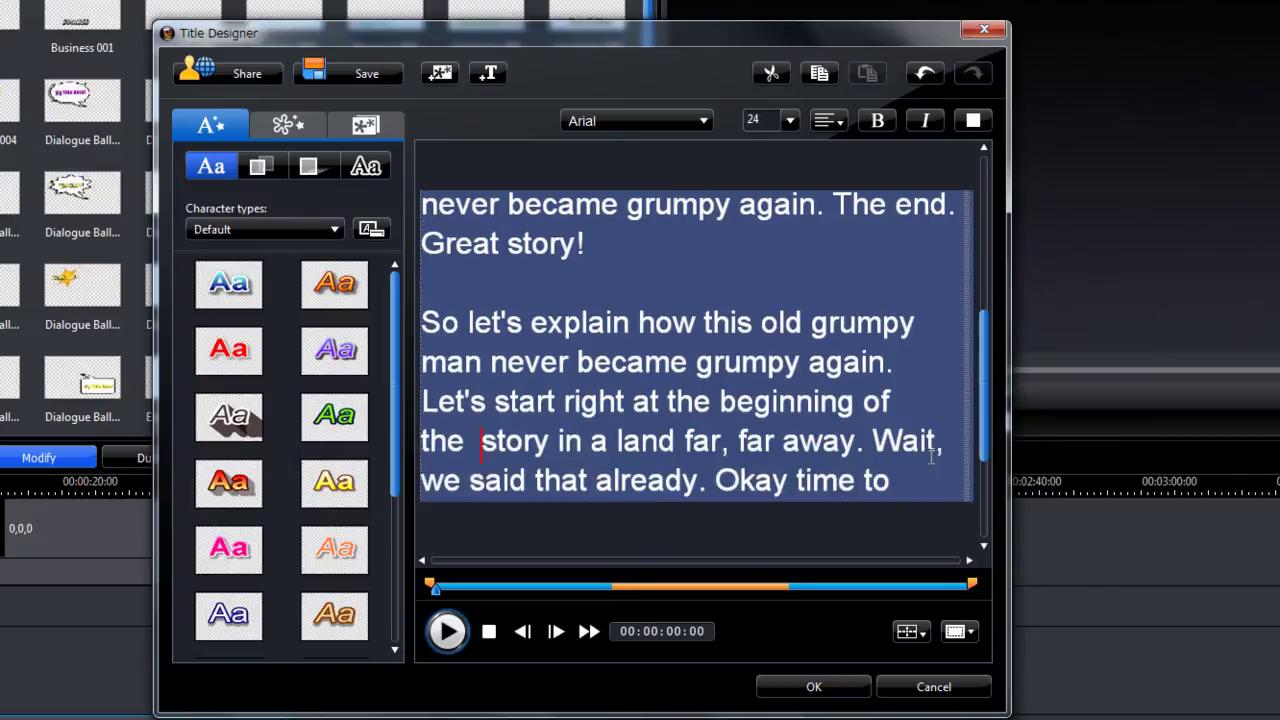
key("ctrl+End")
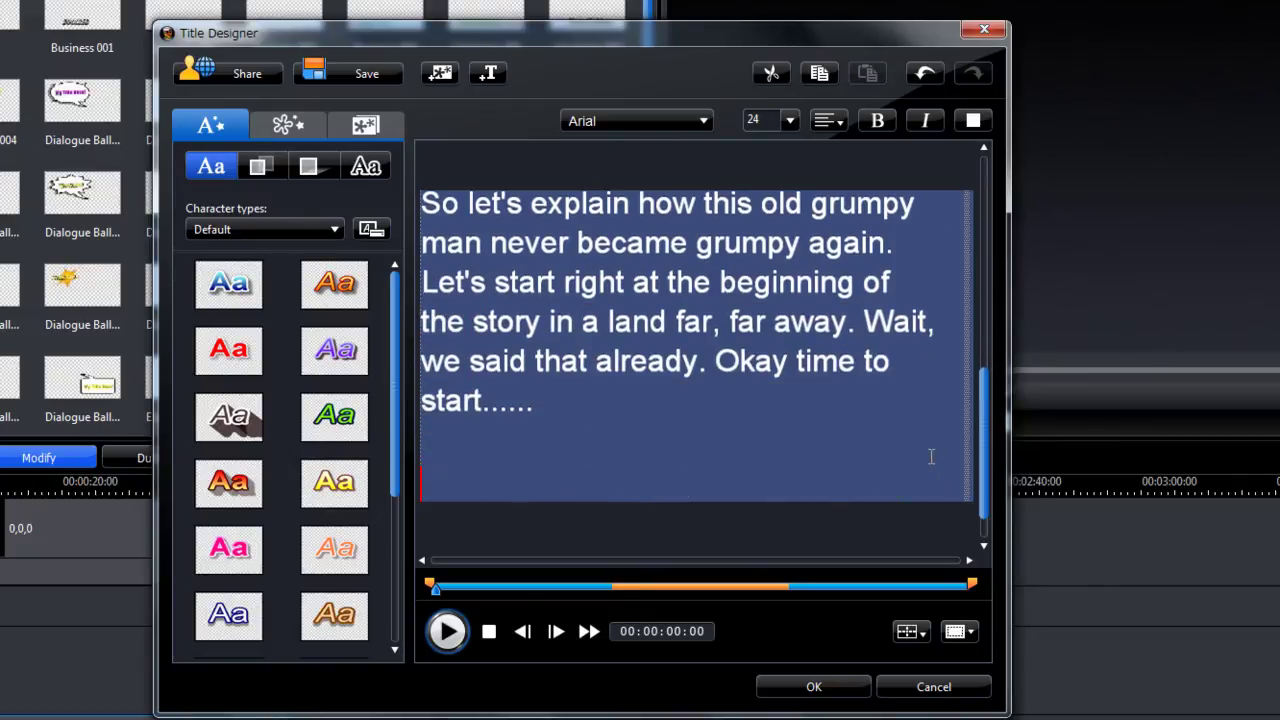
key("Return")
key("Return")
key("Return")
key("BackSpace")
key("BackSpace")
key("BackSpace")
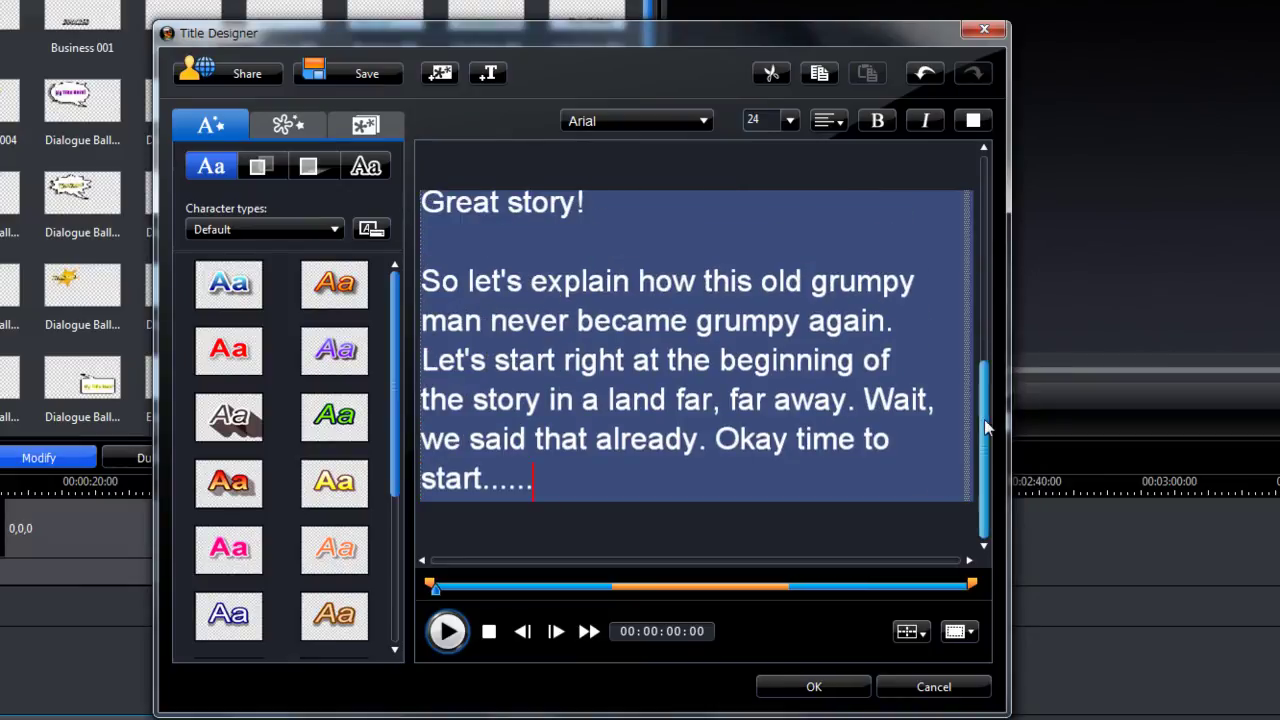
Reposition the story text, choose a different text alignment, and apply the title changes.
left_click_drag(985, 428, 985, 257)
left_click(505, 268)
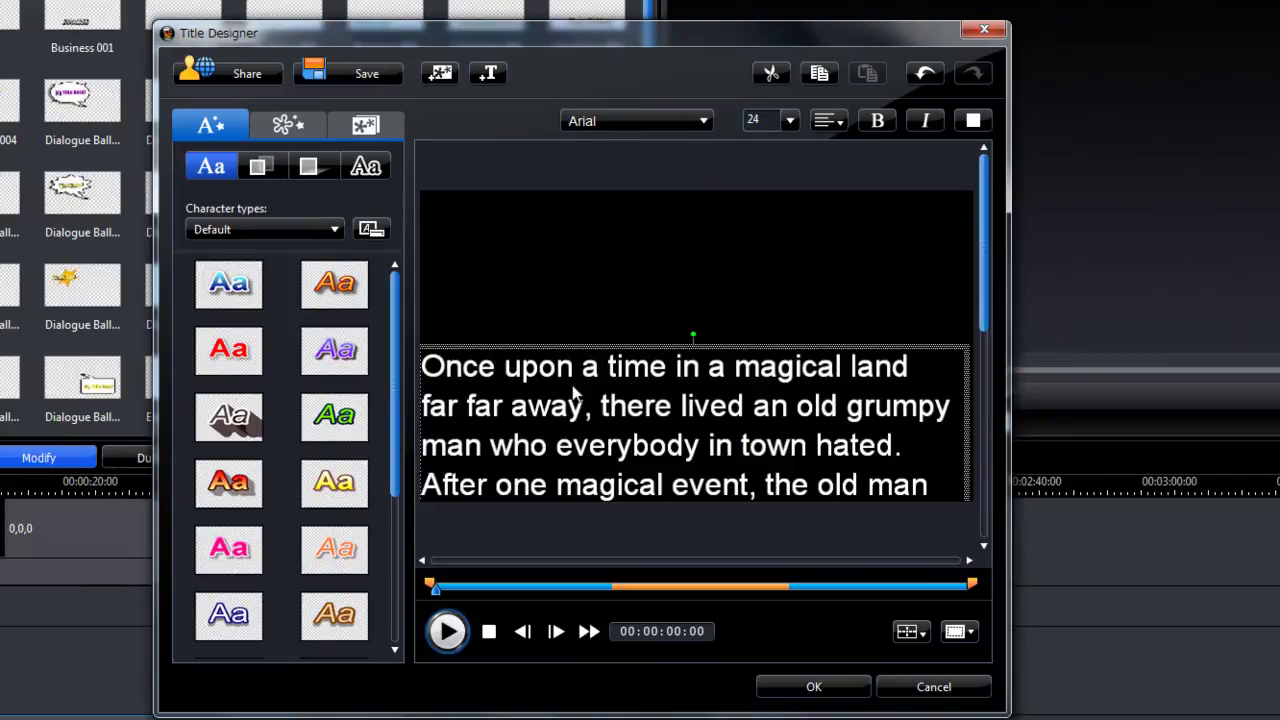
left_click(922, 634)
left_click(975, 652)
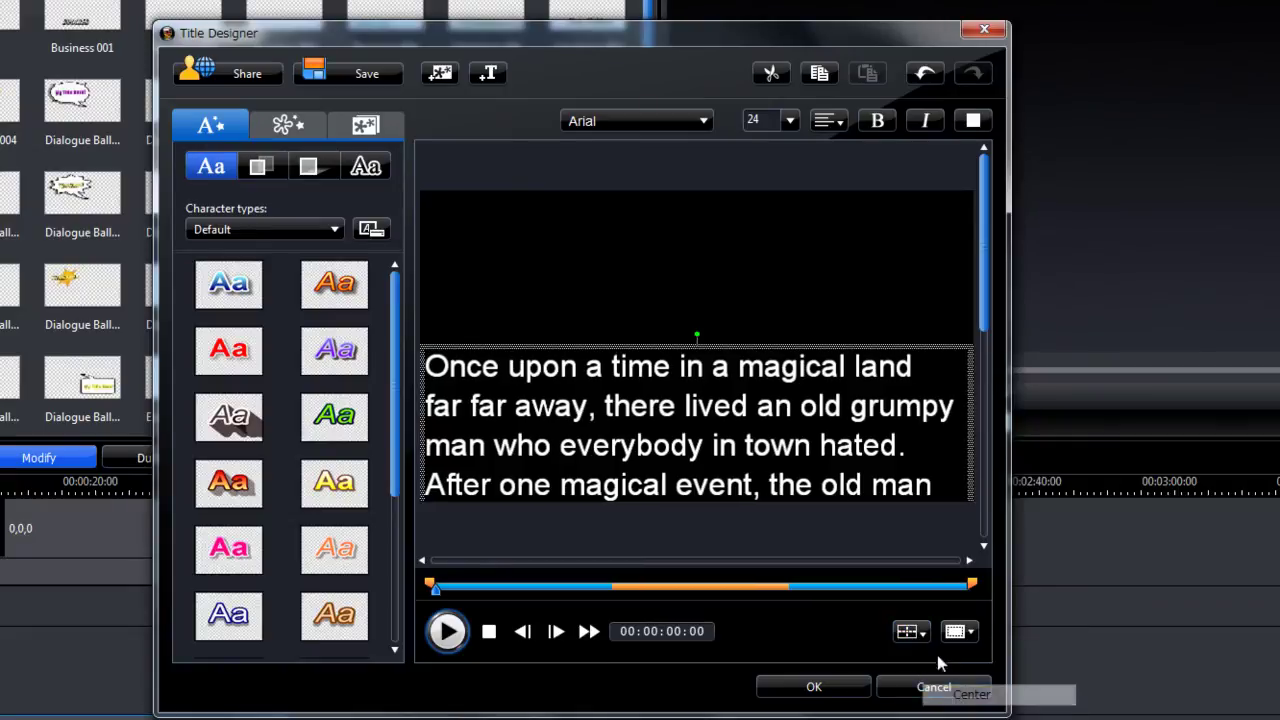
left_click(922, 634)
left_click(972, 694)
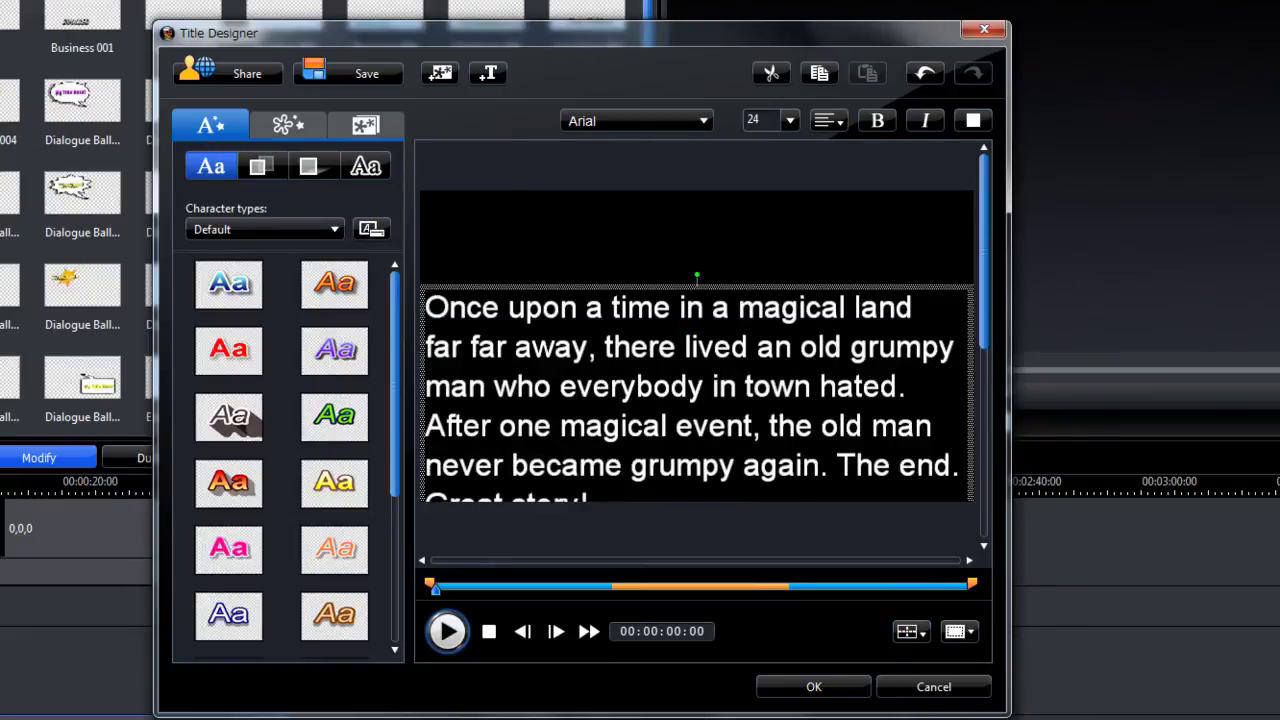
left_click(833, 688)
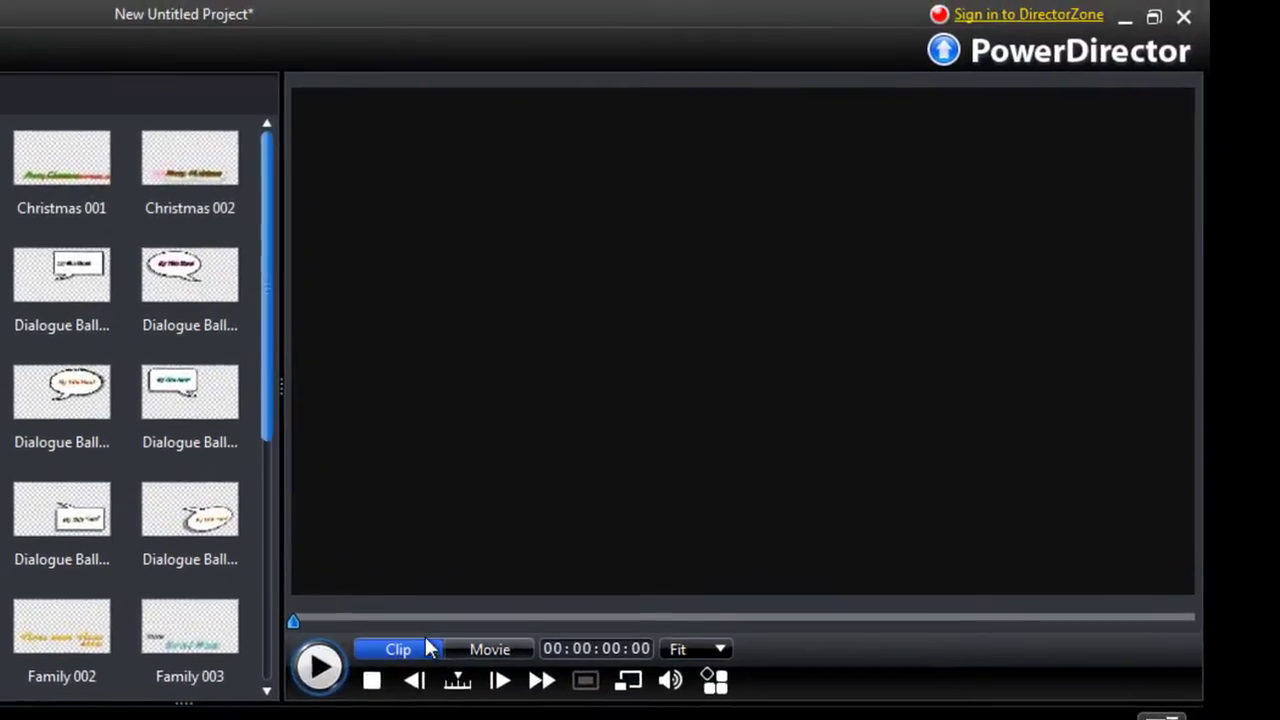
left_click(823, 395)
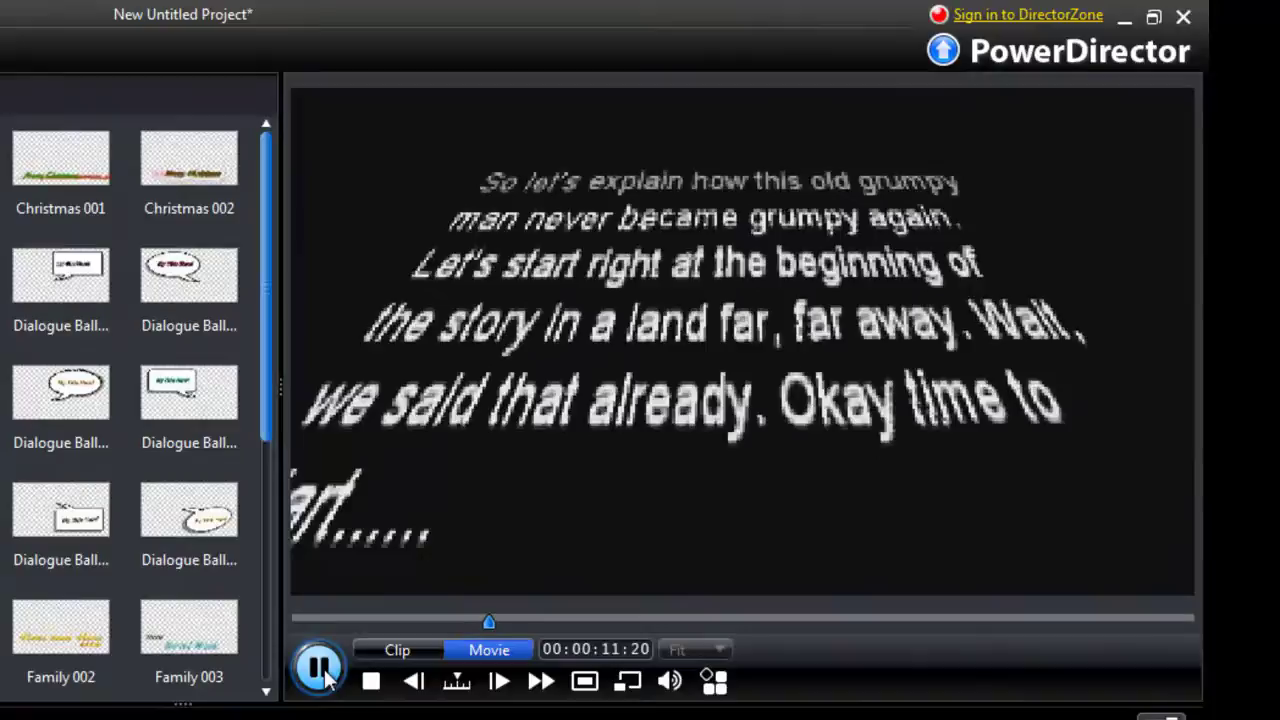
left_click(318, 668)
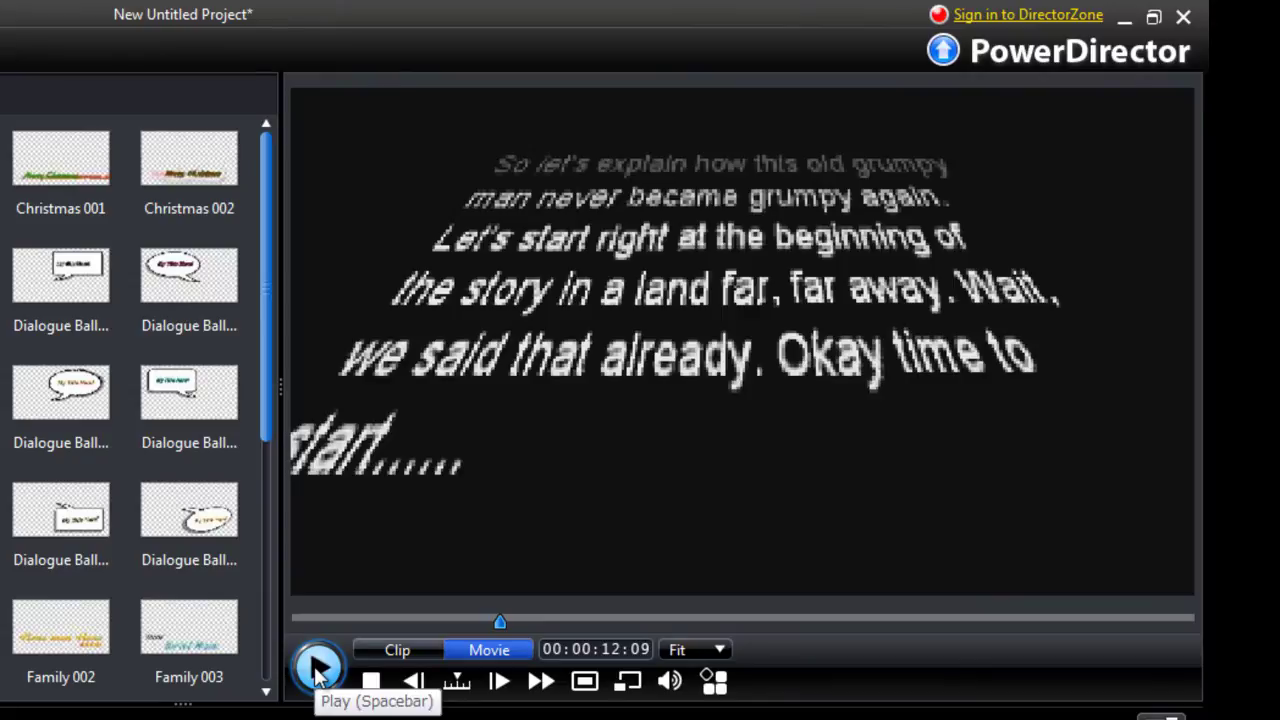
left_click(318, 668)
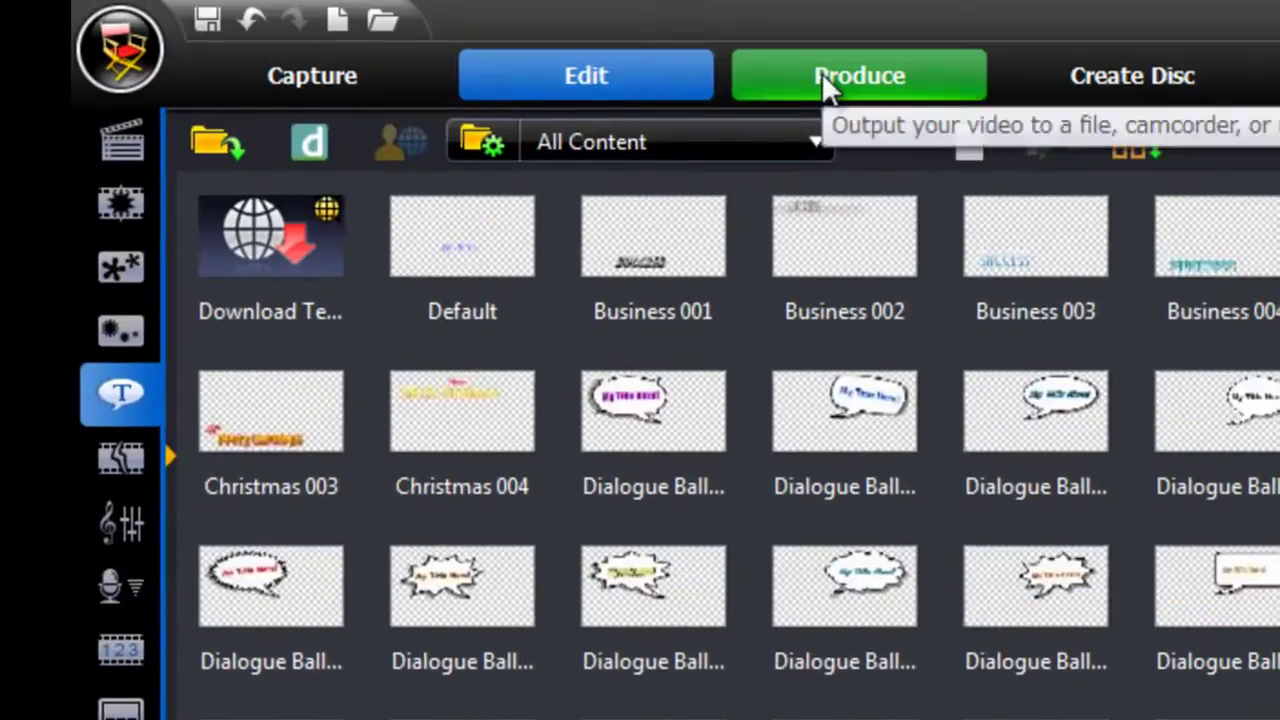
Return from Produce to Edit and delete the black 0,0,0 colour board from the timeline.
left_click(821, 74)
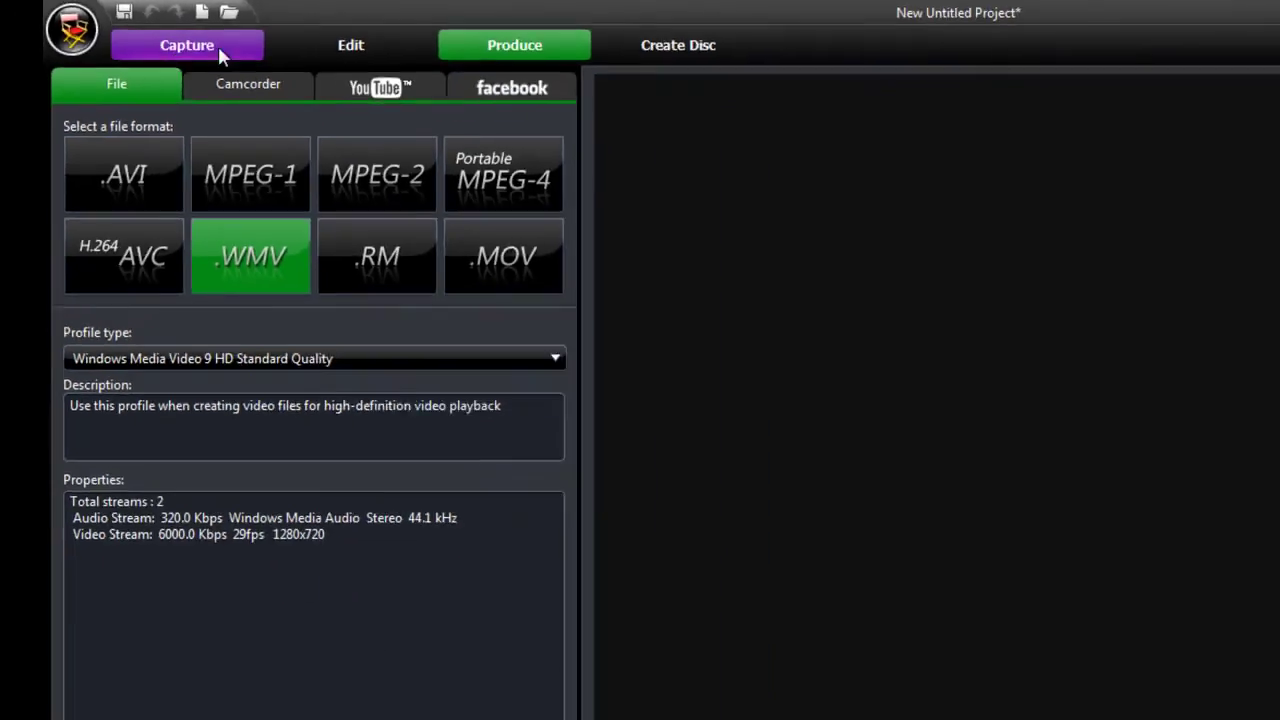
left_click(586, 76)
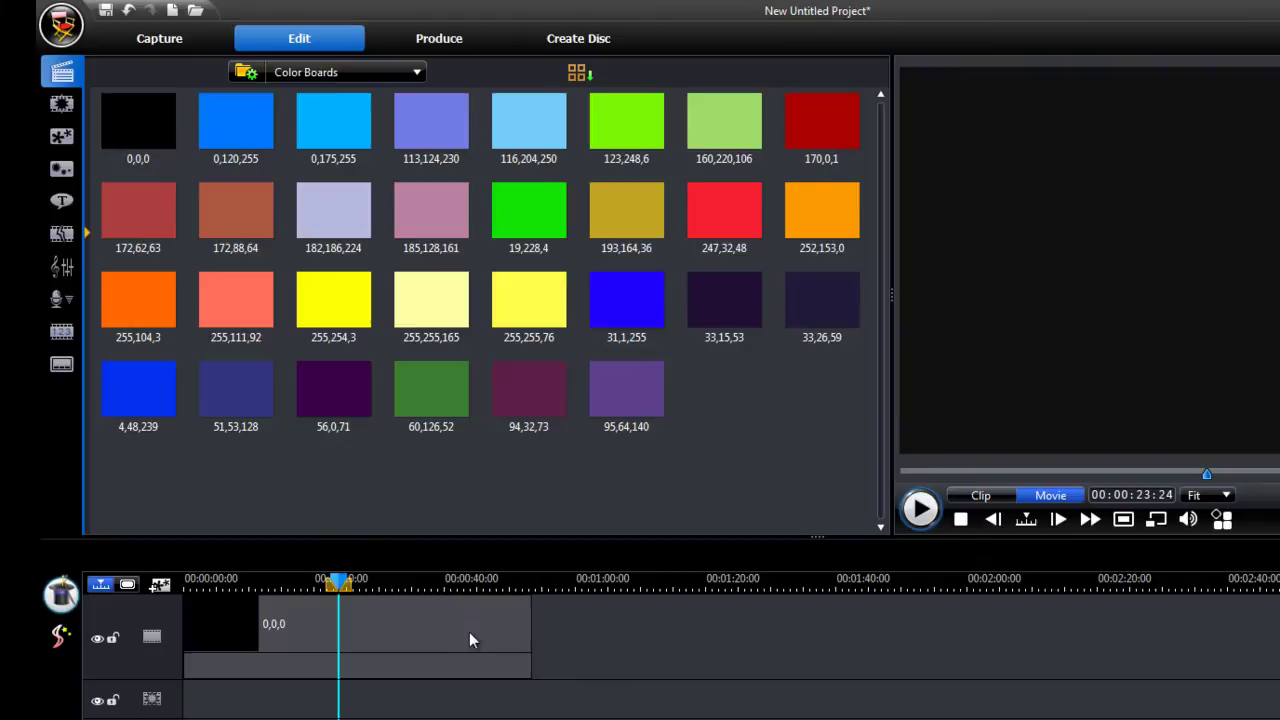
left_click(474, 603)
key("Delete")
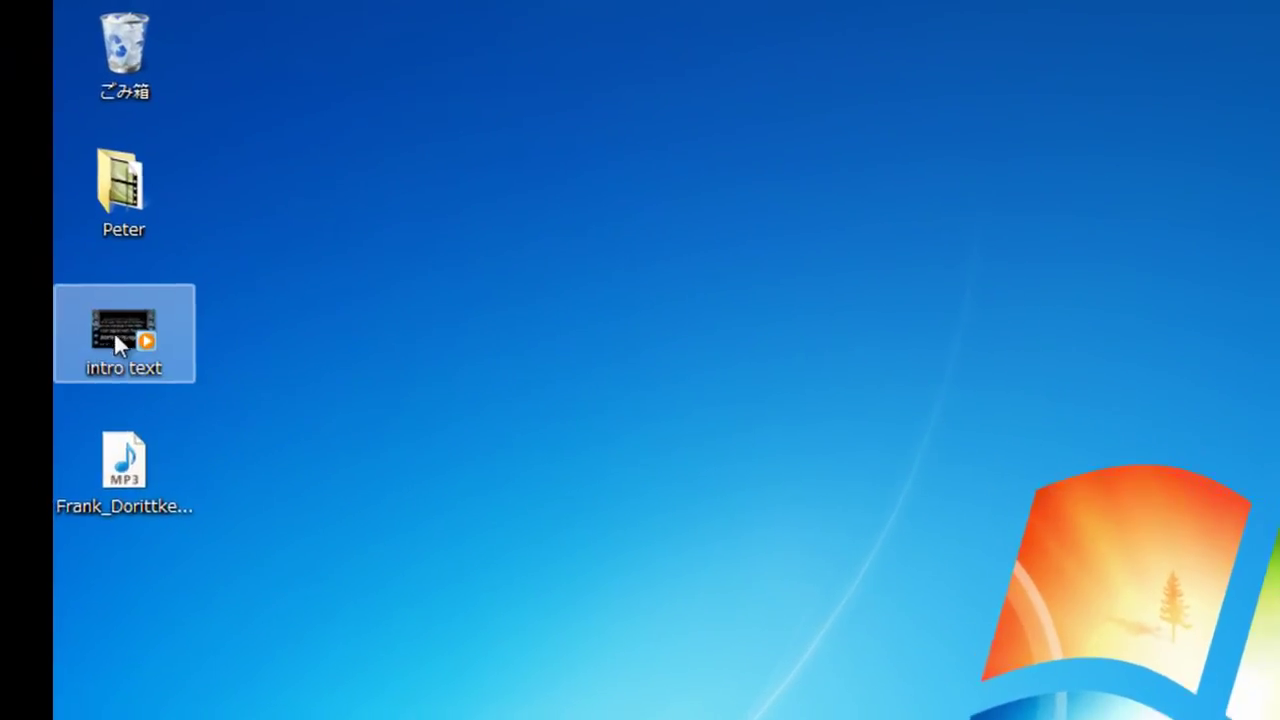
Show All Content, place intro text.wmv at 00:00 on the video track, and shorten it to 00:00:38:27.
left_click_drag(114, 331, 648, 719)
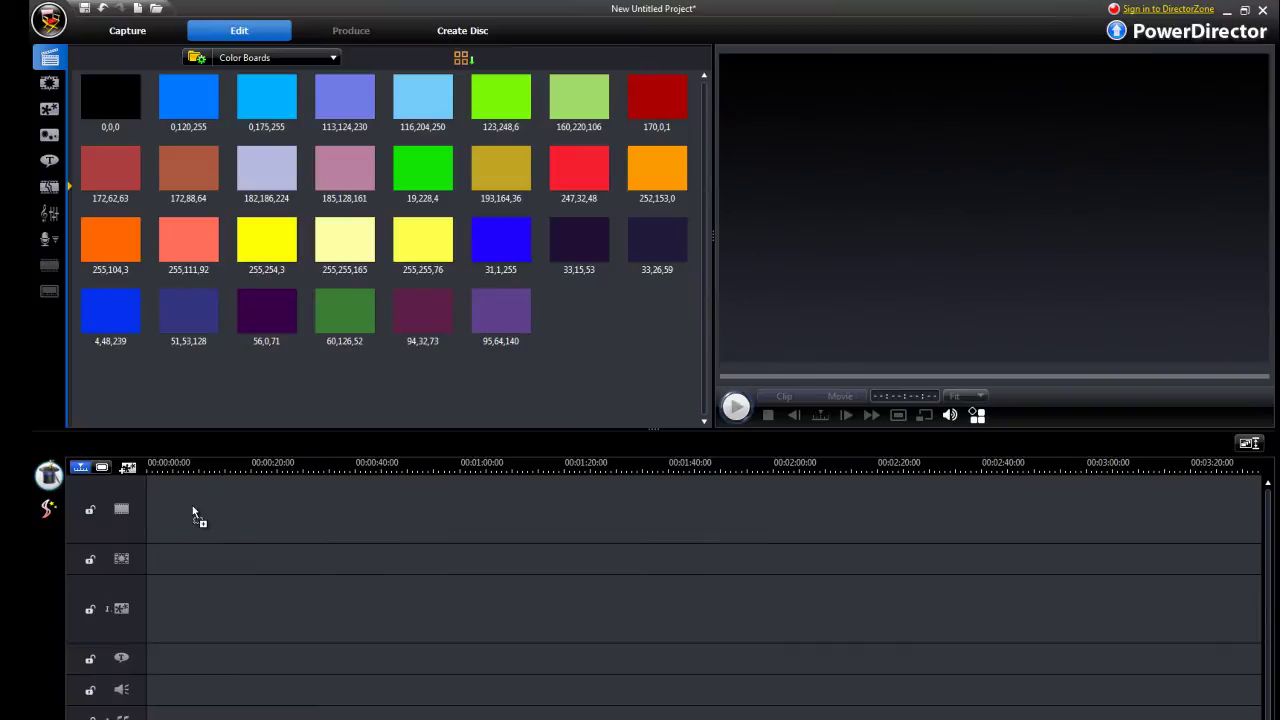
left_click_drag(193, 510, 194, 511)
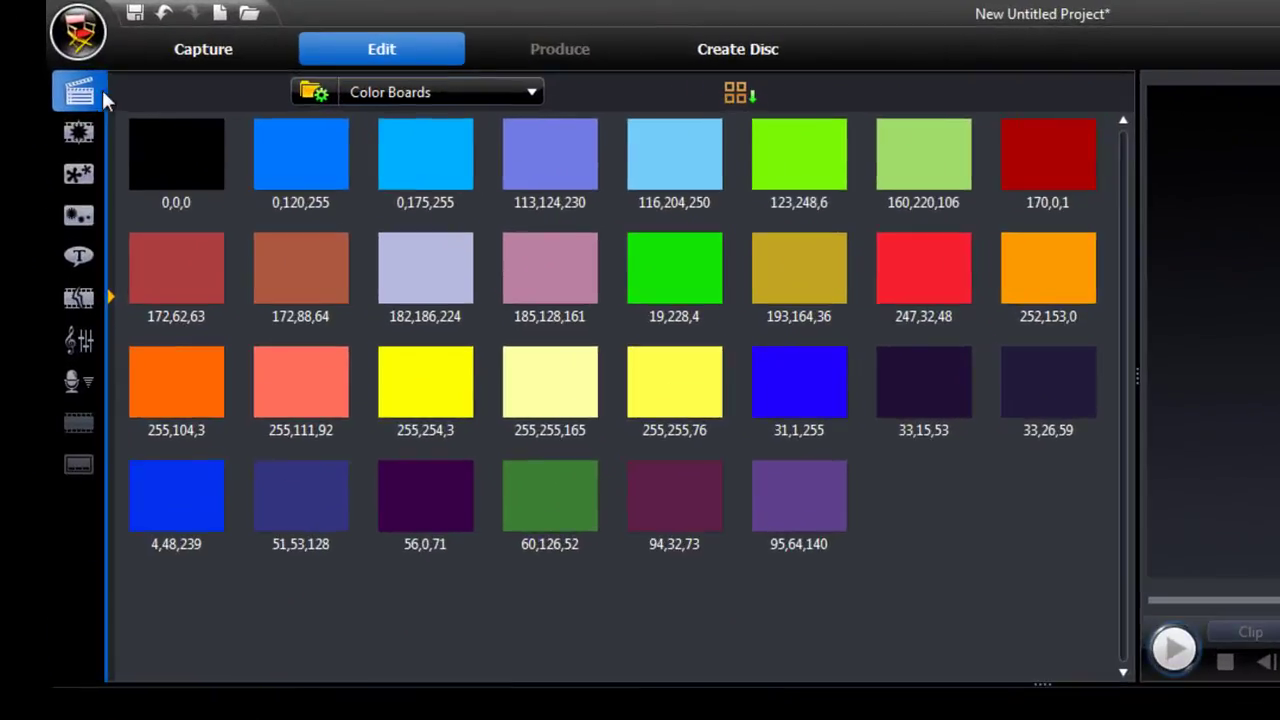
left_click(395, 92)
left_click(401, 89)
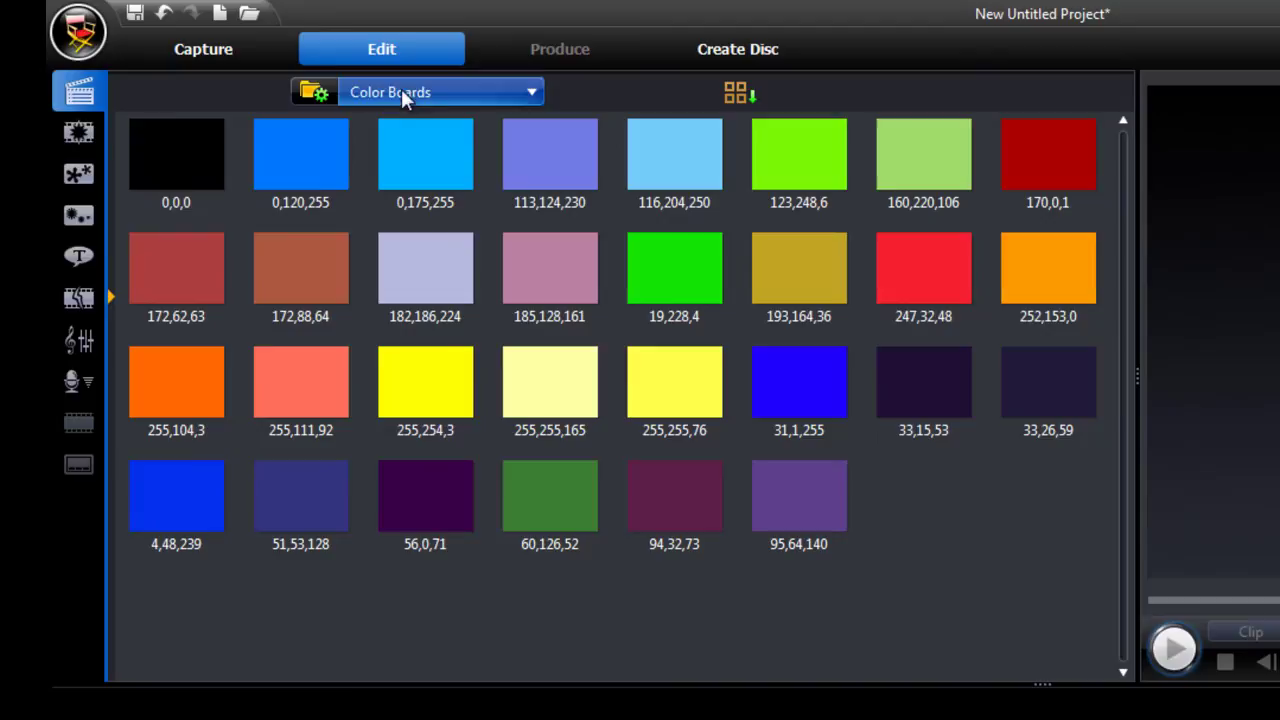
left_click(401, 89)
left_click(405, 120)
left_click_drag(206, 169, 284, 719)
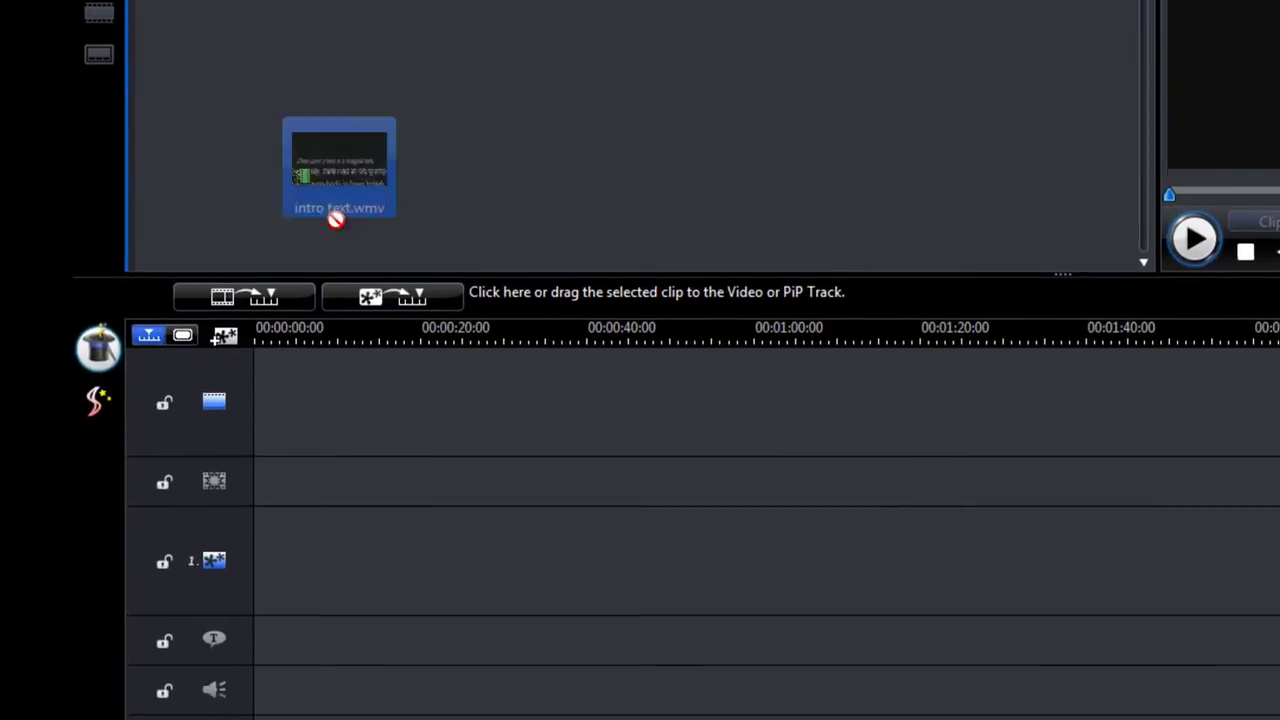
left_click_drag(306, 337, 305, 338)
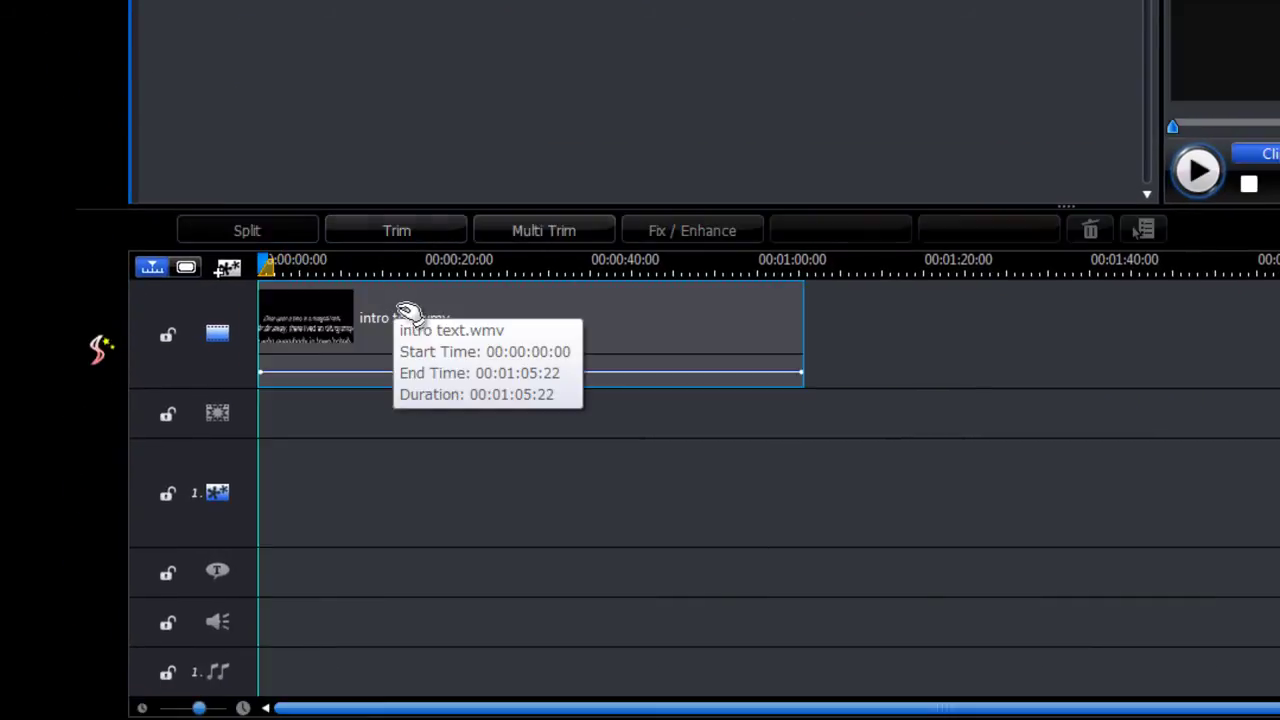
left_click_drag(803, 330, 295, 283)
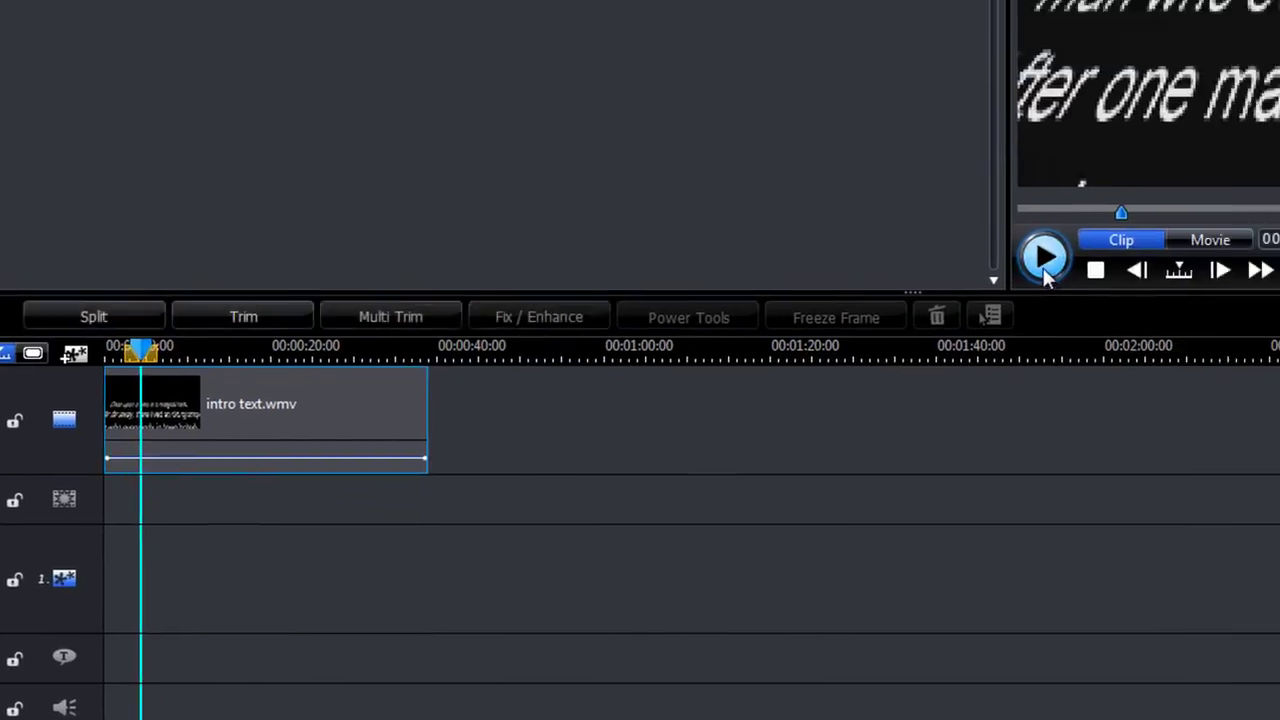
Play the clip, pause where the text vanishes, and trim intro text.wmv to end at 00:00:21:15.
left_click(1198, 170)
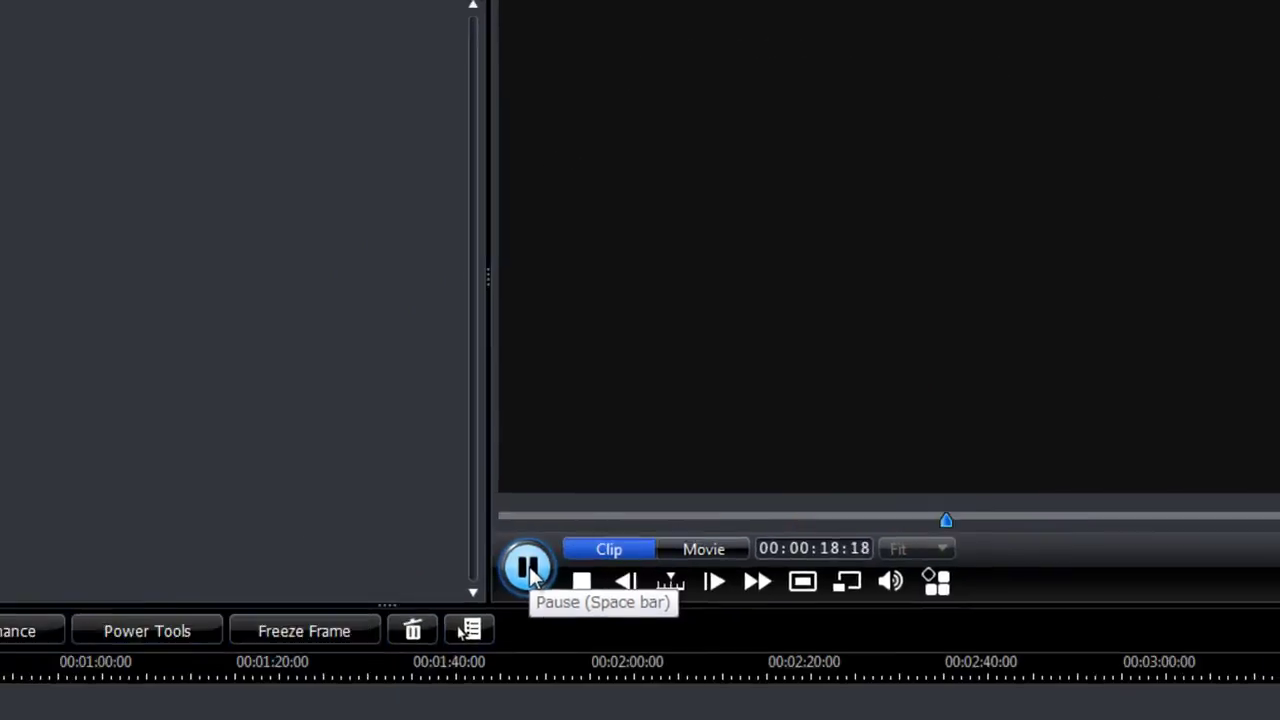
left_click(346, 650)
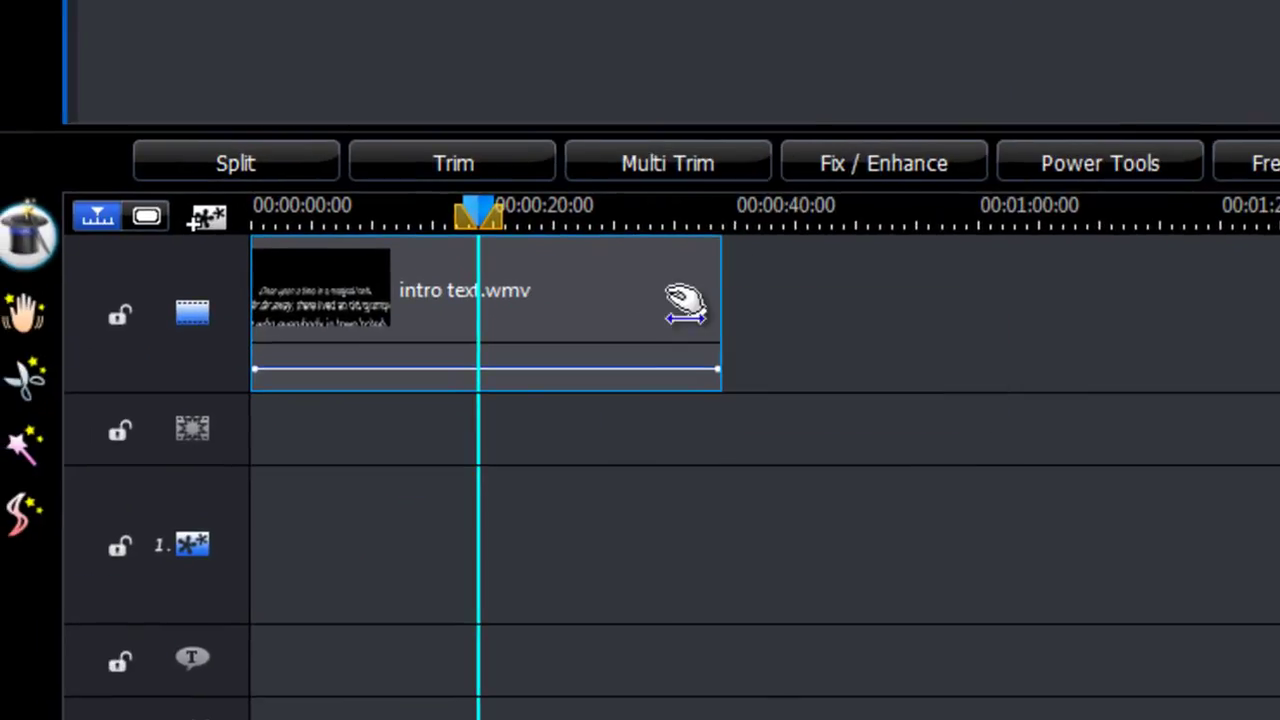
left_click_drag(715, 315, 505, 345)
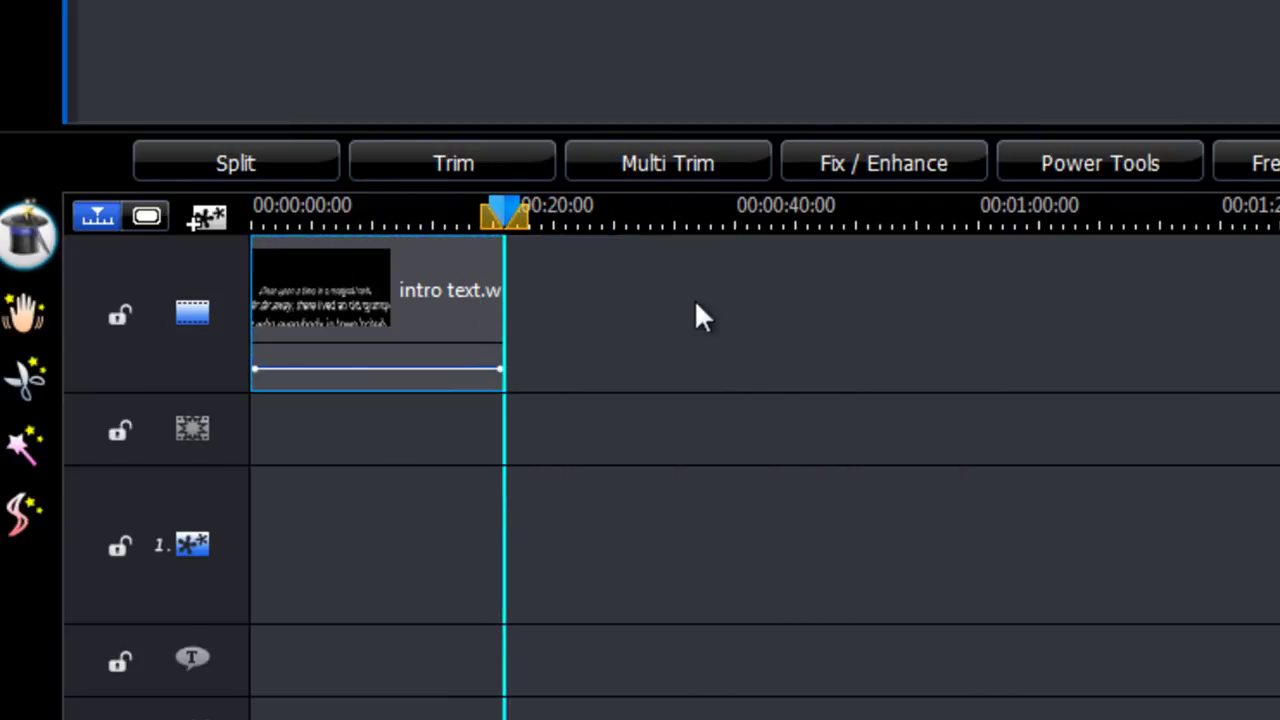
left_click(589, 320)
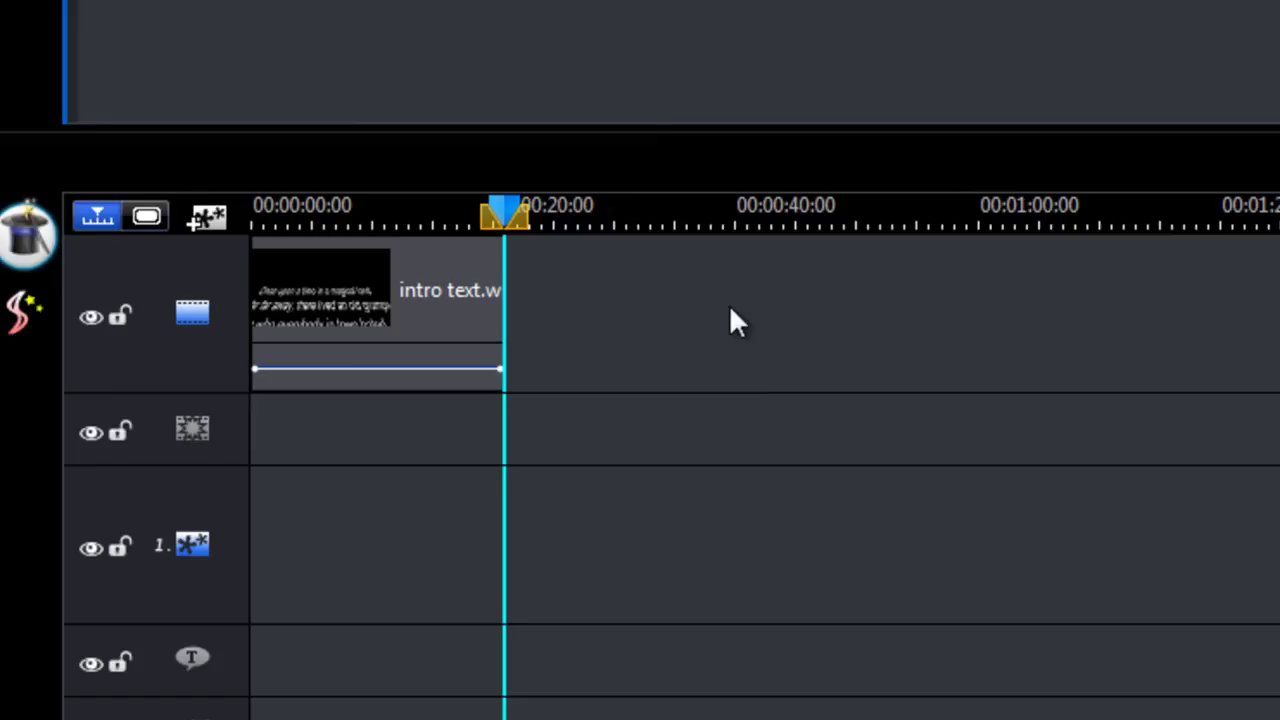